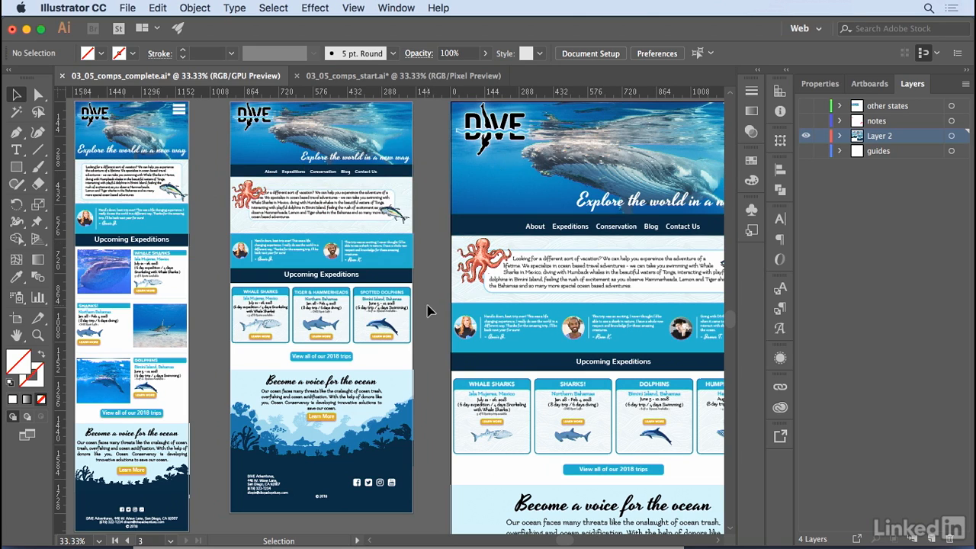
Step: Show the guides layer to inspect the column grid across the three comps, and hide it again
key(space)
drag(427, 310, 426, 341)
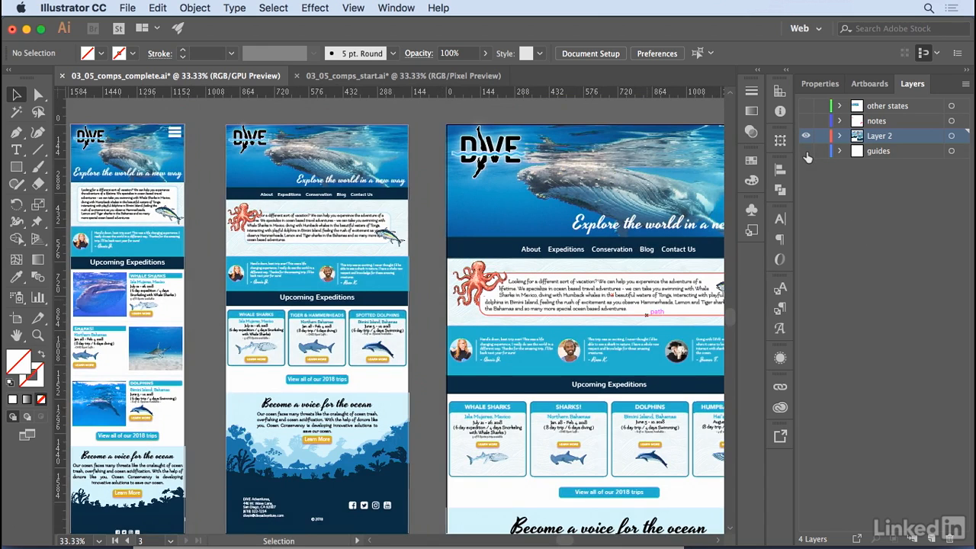
click(806, 151)
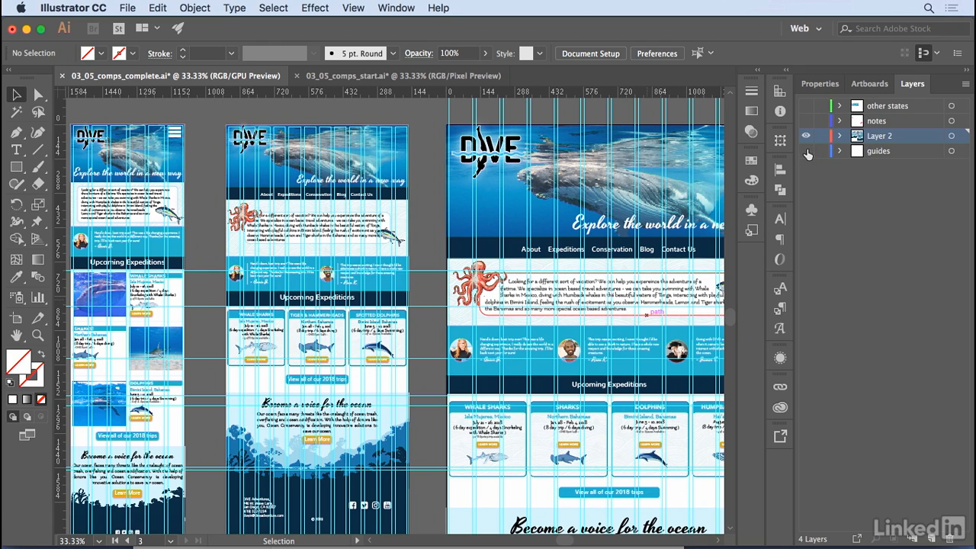
click(807, 151)
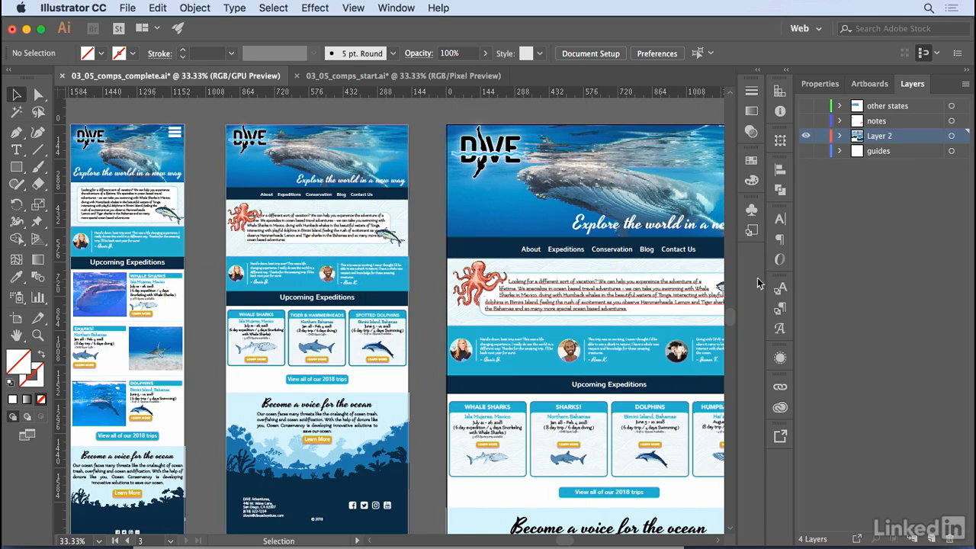
Step: Show the notes layer and examine the pink note beside the Whale Sharks card on the middle artboard
click(806, 121)
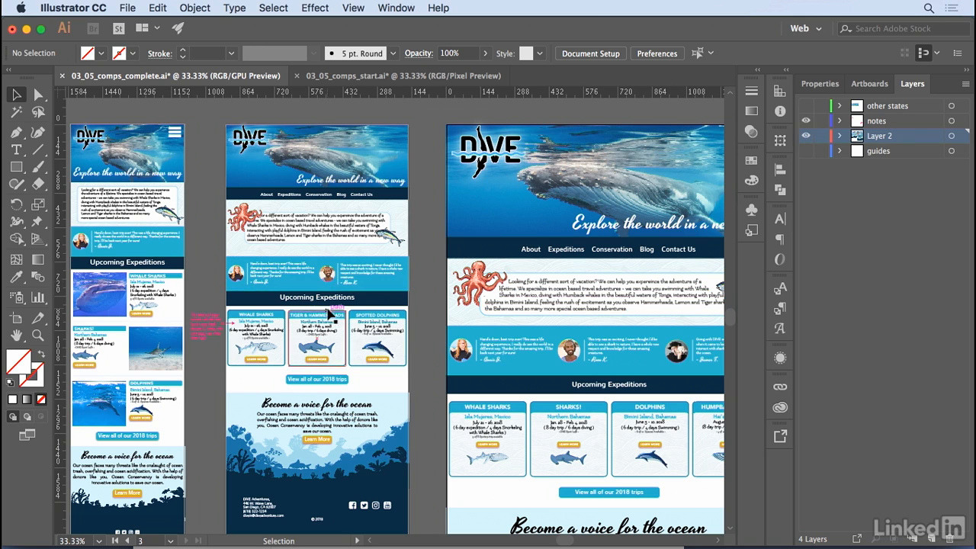
drag(317, 298, 443, 263)
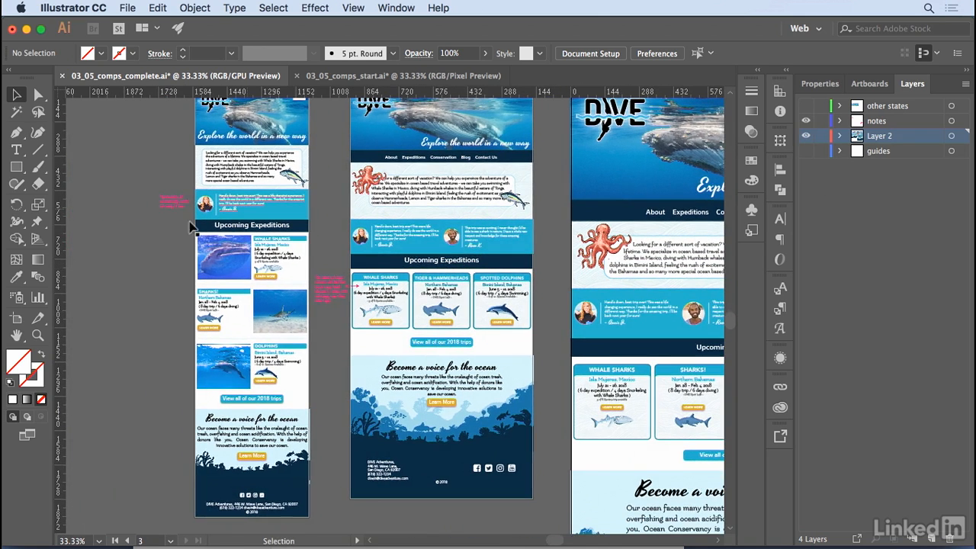
click(37, 335)
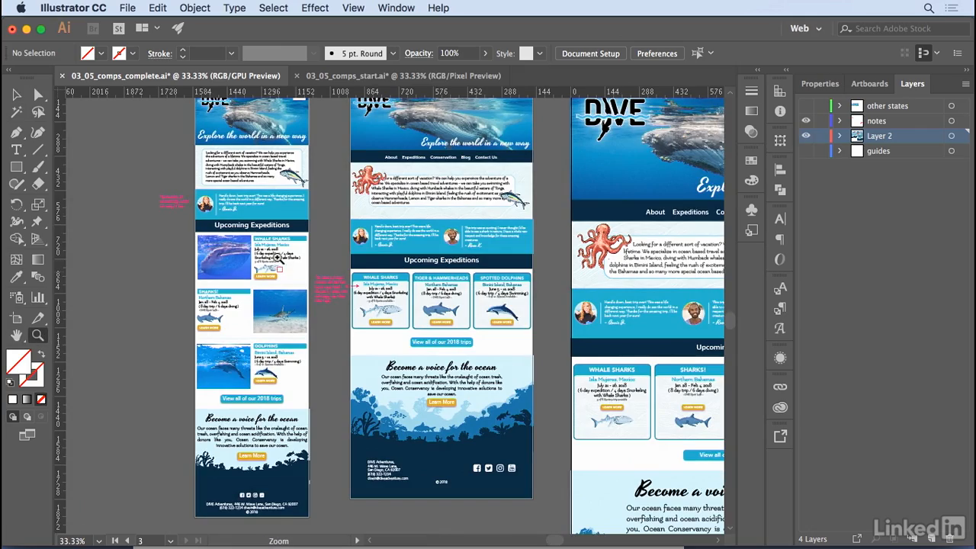
drag(324, 283, 431, 306)
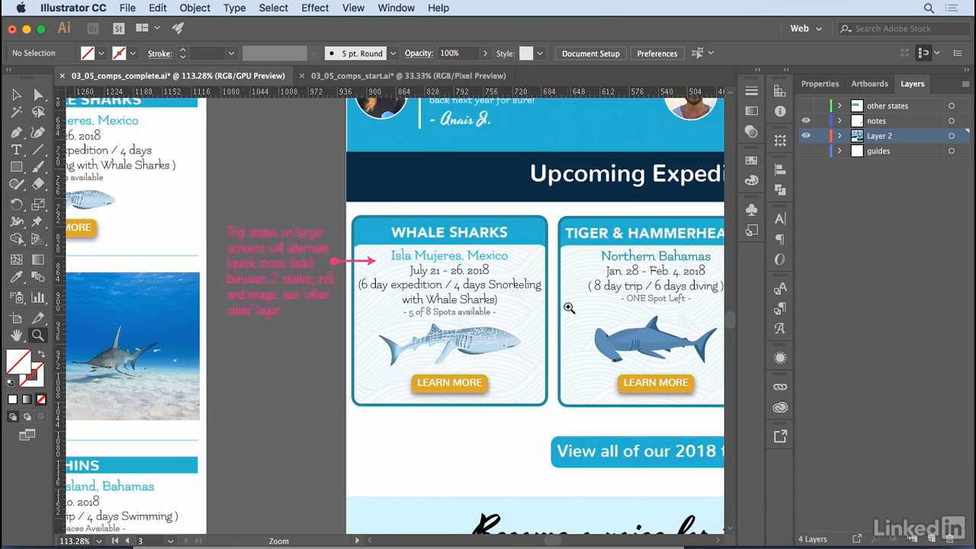
key(v)
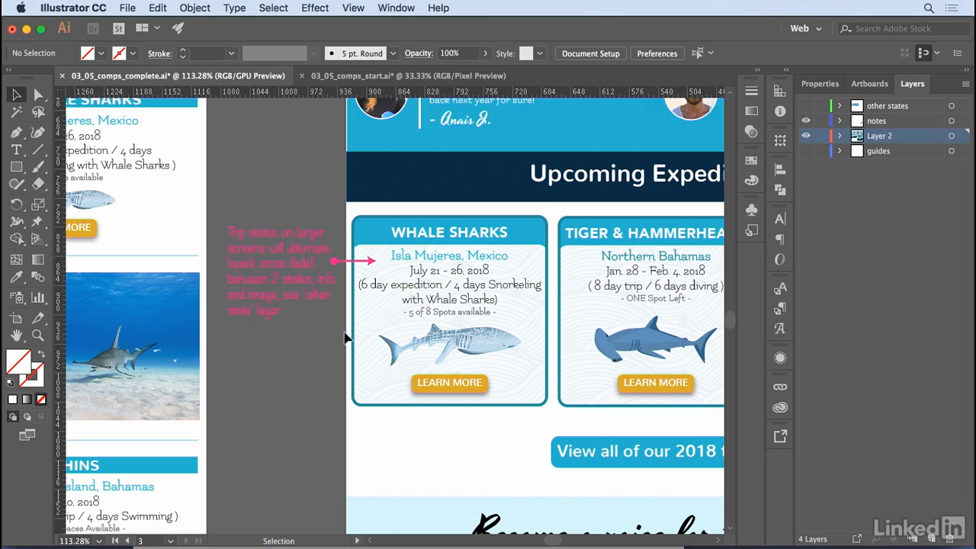
Step: Toggle the other states layer on and off to compare the trip cards' two states, leaving it hidden
click(807, 108)
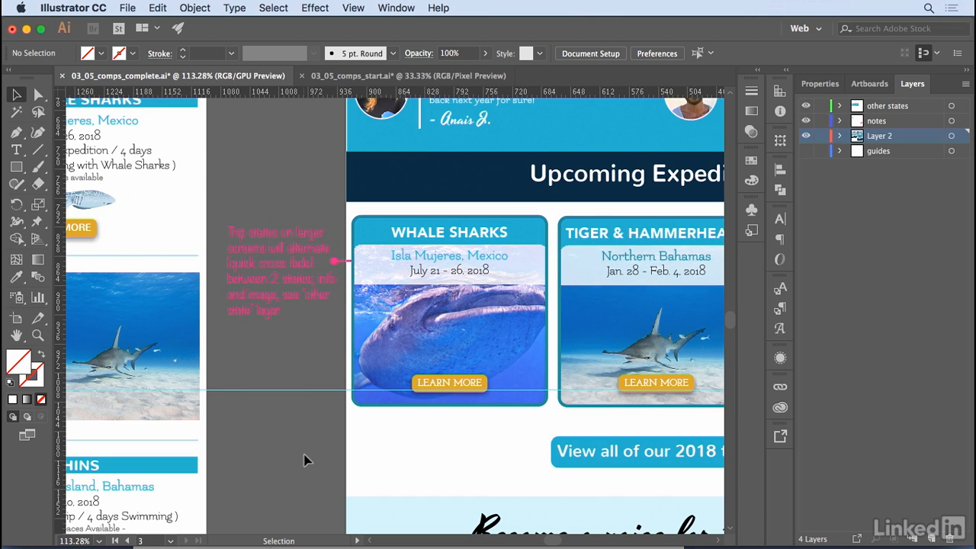
click(807, 107)
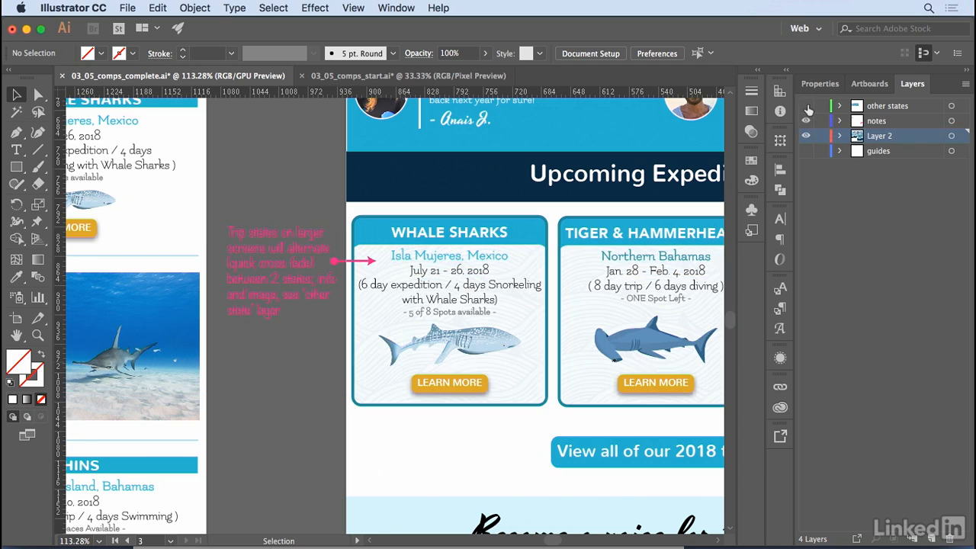
click(807, 108)
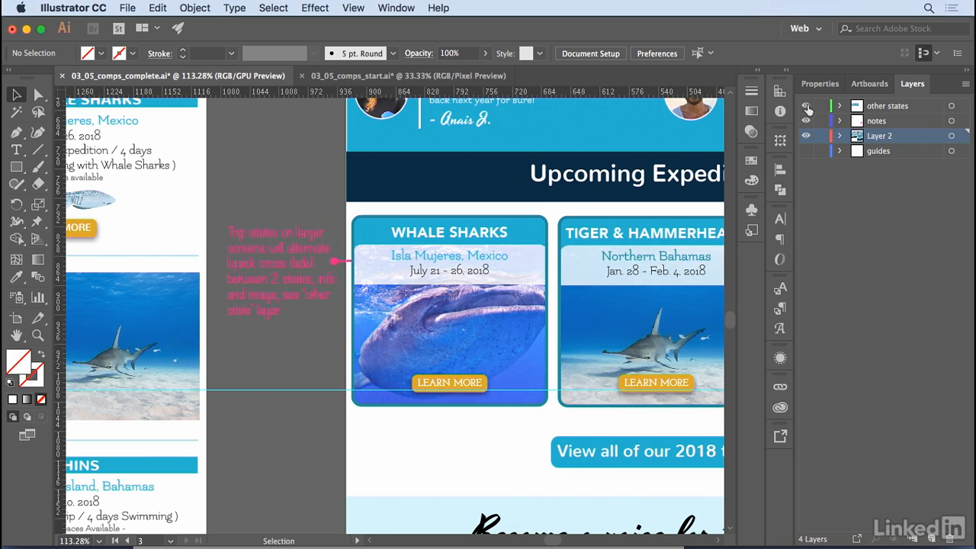
click(807, 108)
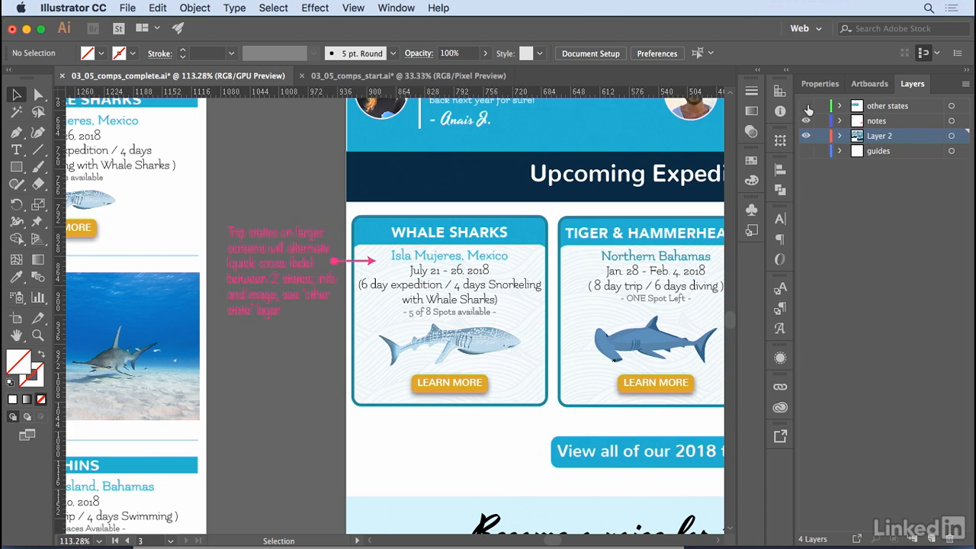
click(807, 108)
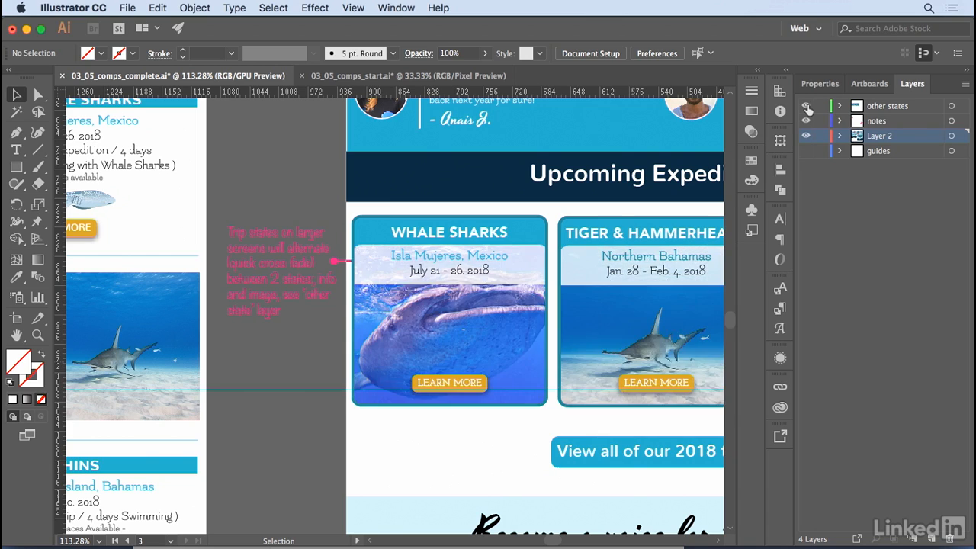
click(807, 107)
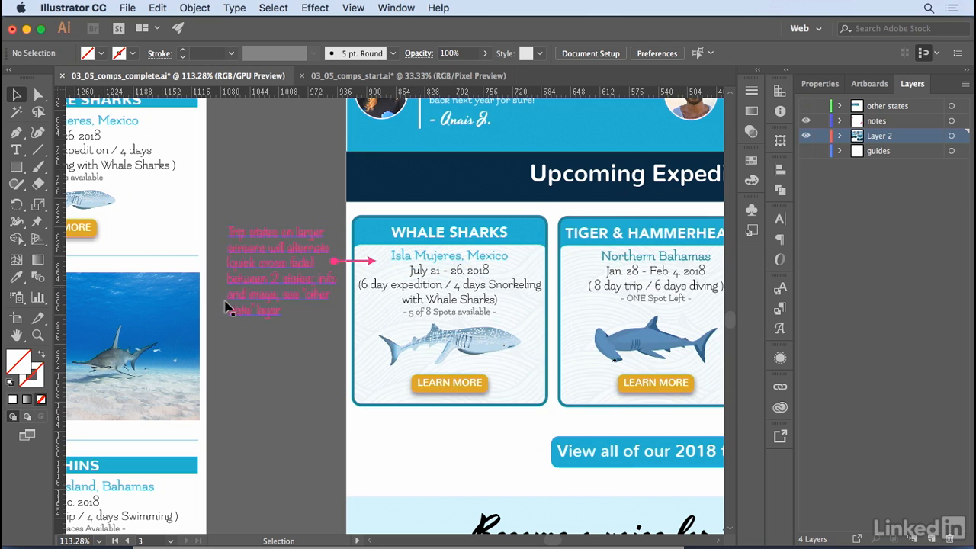
Step: Examine the testimonials note beside the mobile comp and review all three artboards together
key(space)
drag(234, 207, 573, 369)
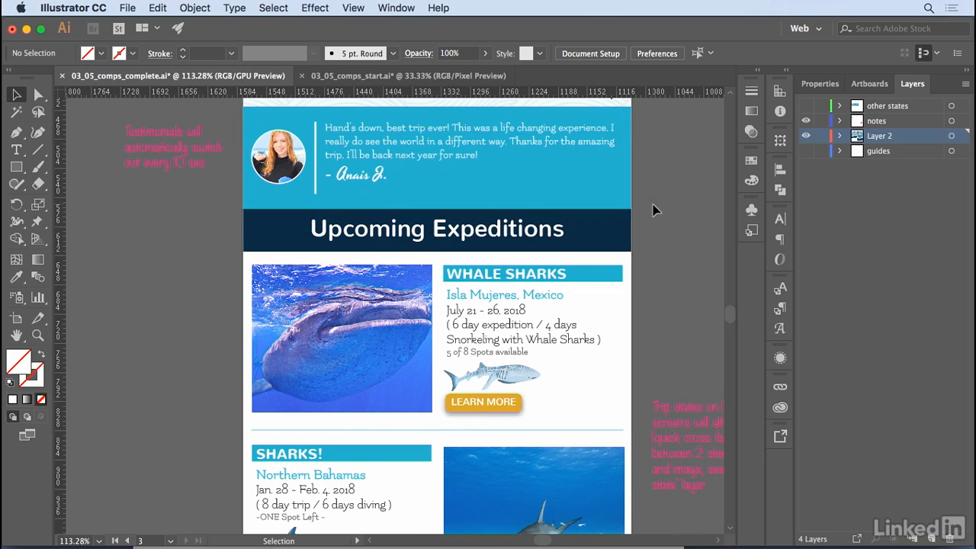
key(super+0)
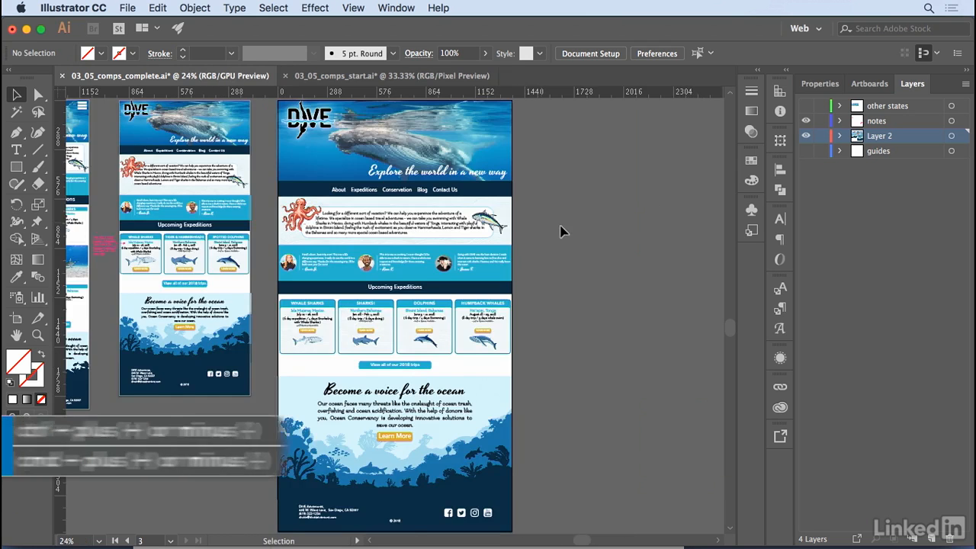
key(space)
drag(541, 201, 657, 240)
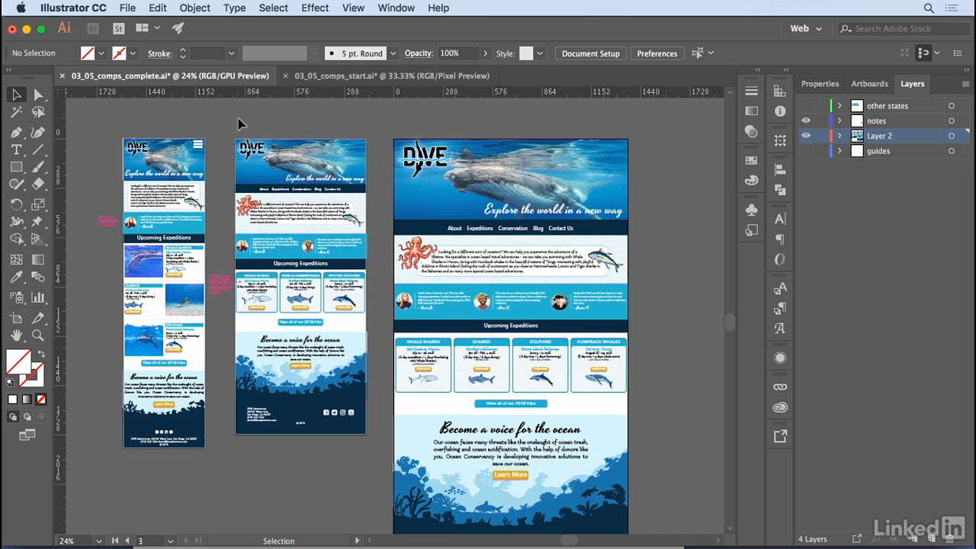
Step: Switch to 03_05_comps_start.ai, show its symbols, and open the large artboard's logo symbol for editing
click(330, 76)
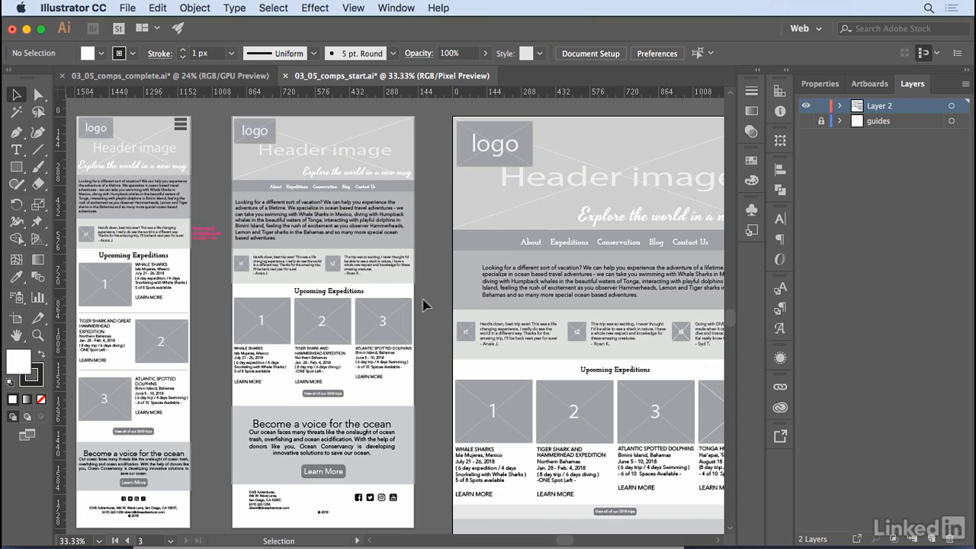
click(752, 211)
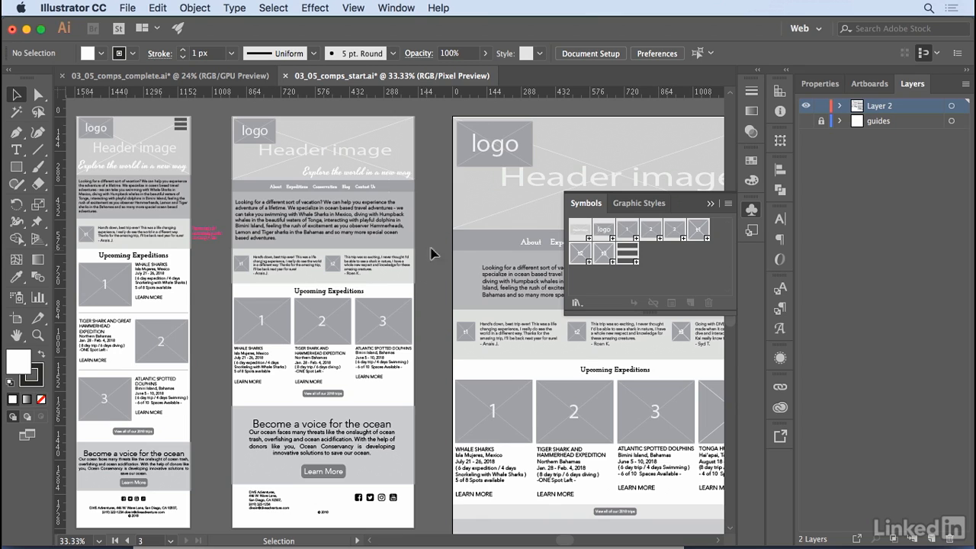
click(493, 149)
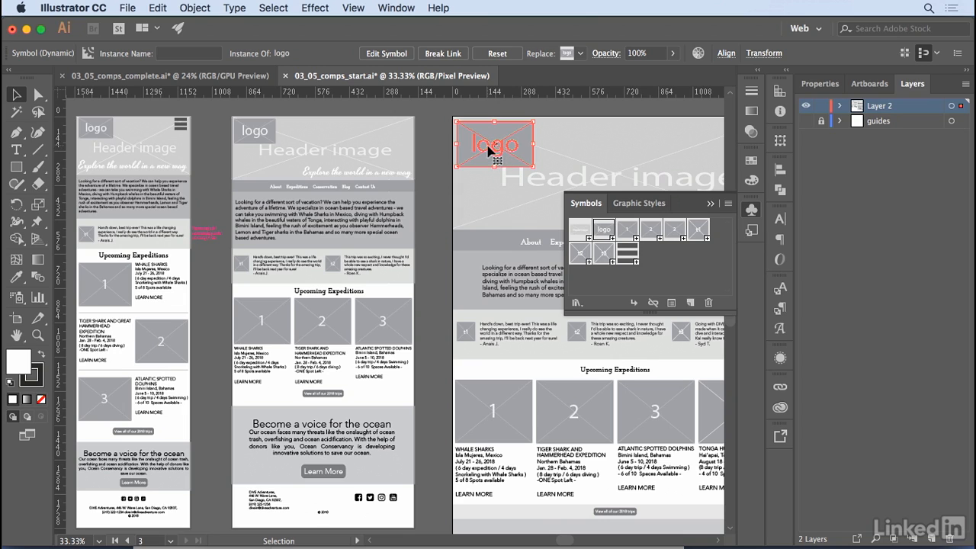
double_click(490, 154)
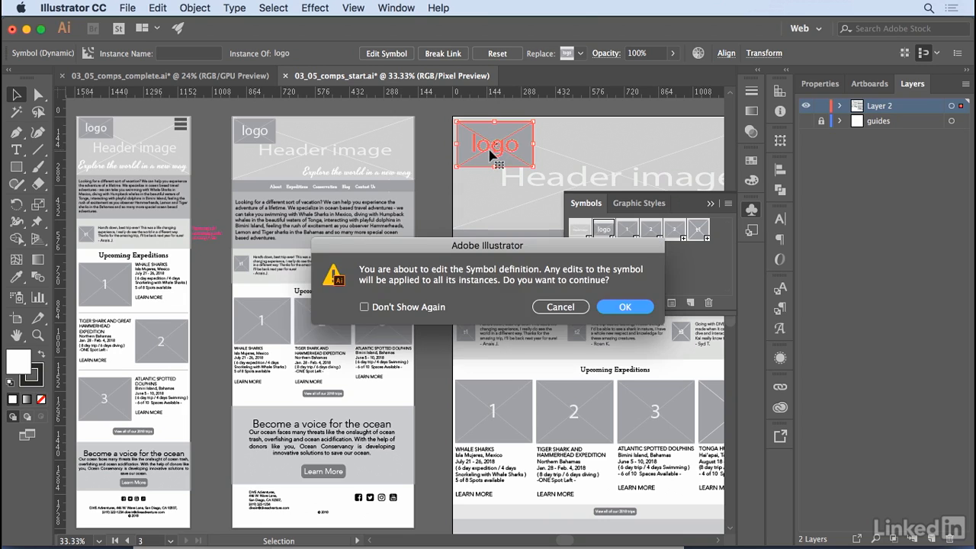
click(624, 307)
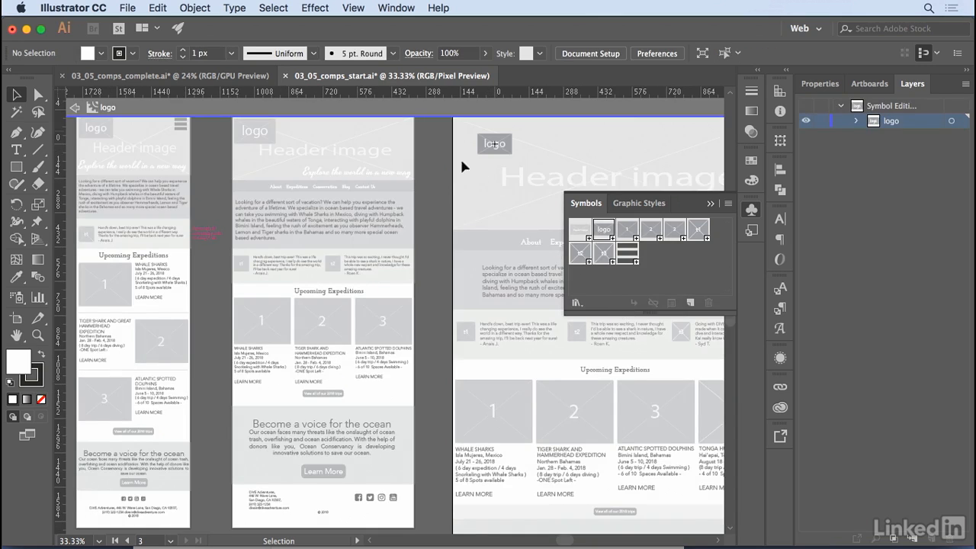
Step: Place the dive logo from the DiveIn library over the logo placeholder and scale it to the placeholder's full width
click(779, 407)
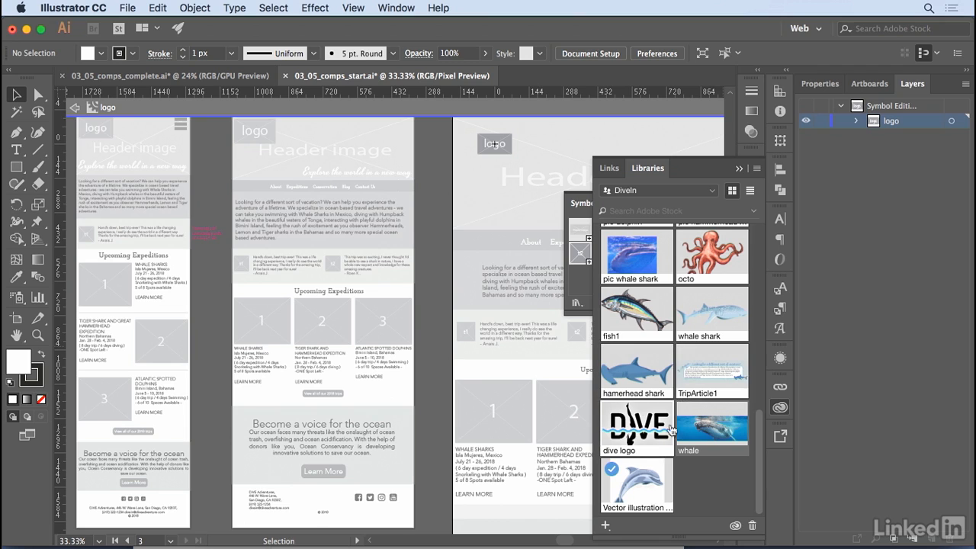
drag(638, 435, 493, 147)
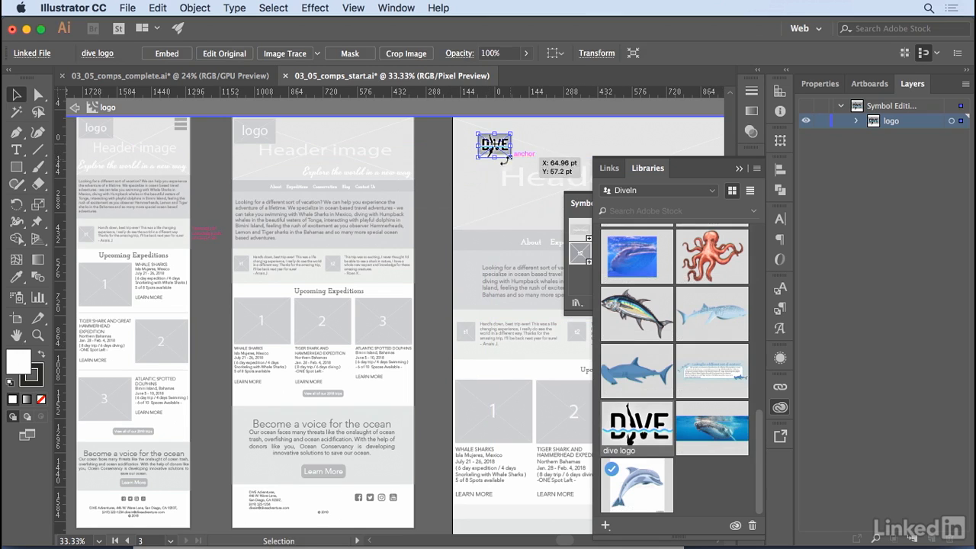
click(36, 335)
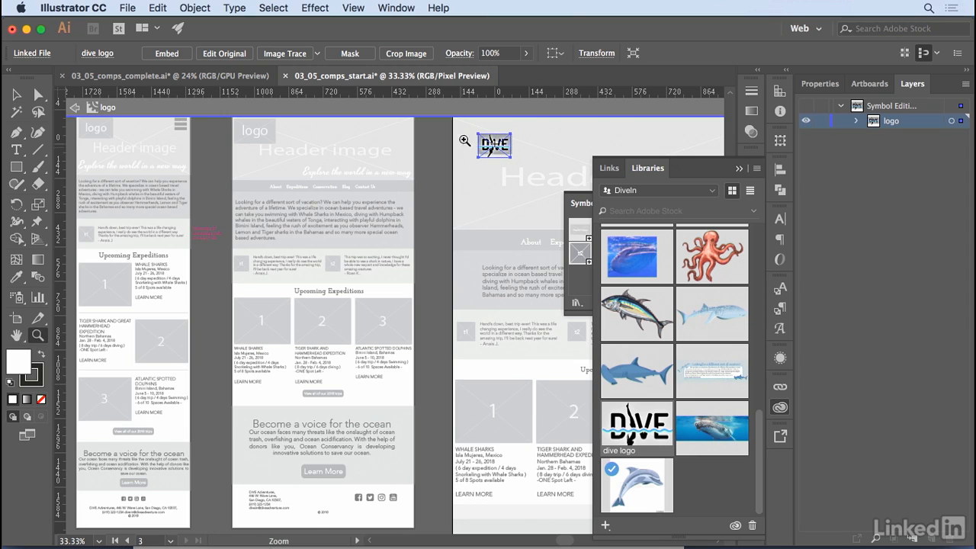
drag(463, 128, 537, 182)
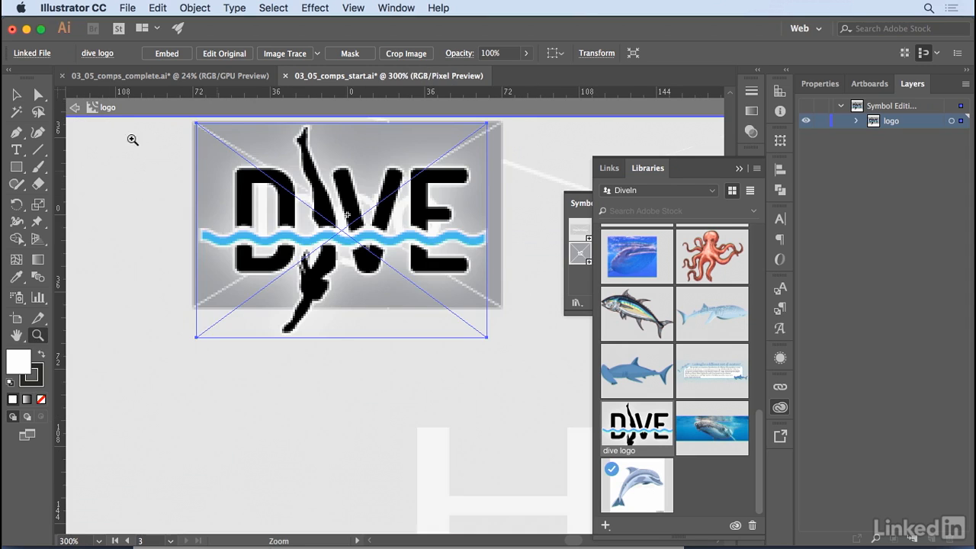
click(19, 98)
drag(486, 337, 502, 351)
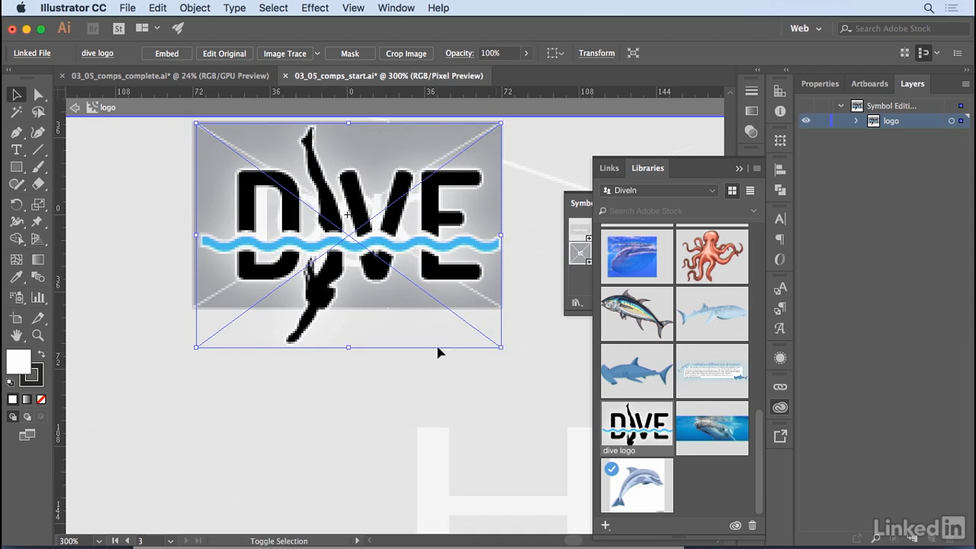
drag(196, 347, 166, 348)
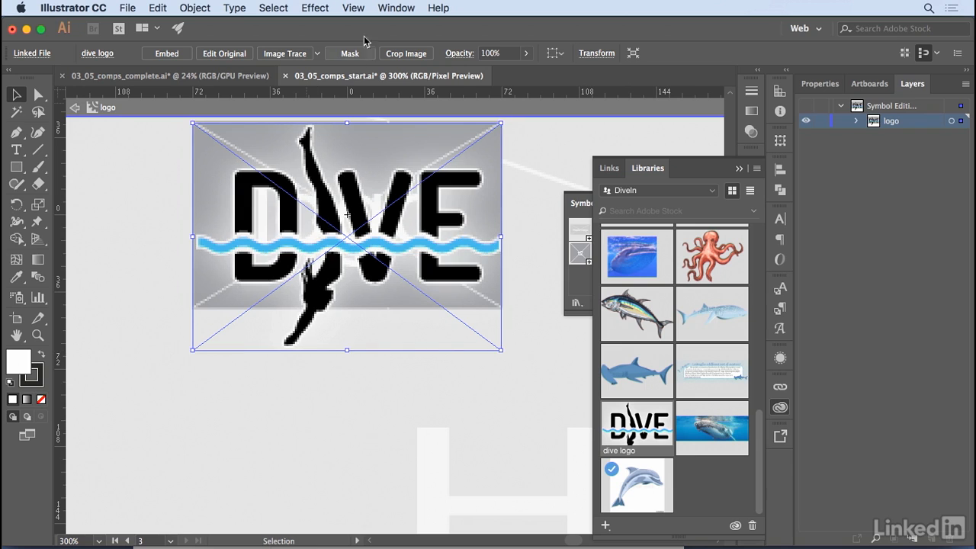
click(359, 9)
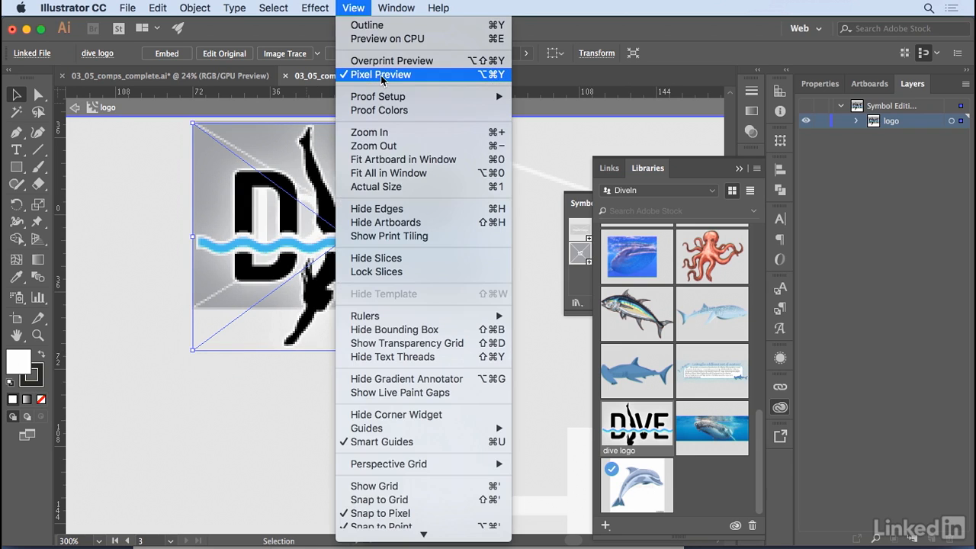
click(128, 155)
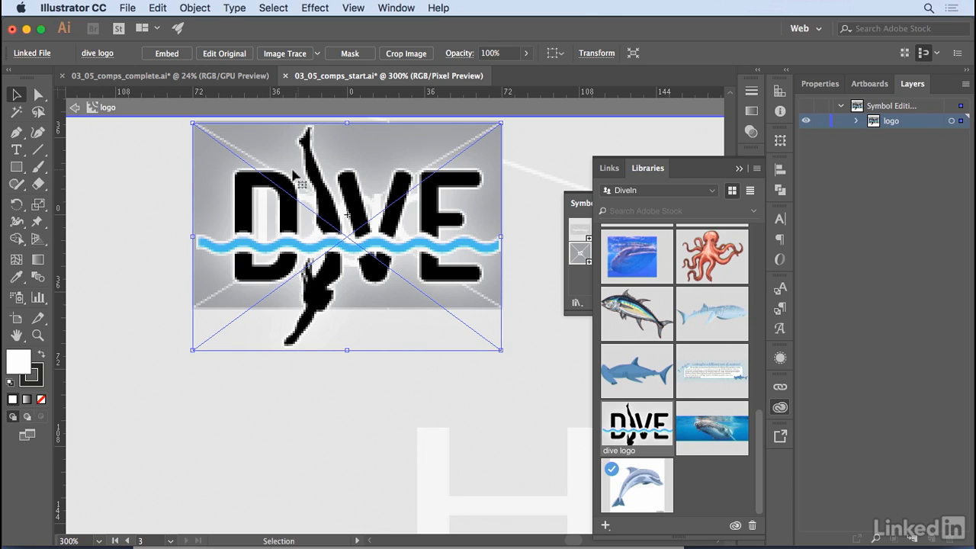
Step: Delete the gray placeholder group behind the dive logo in the logo symbol
click(115, 164)
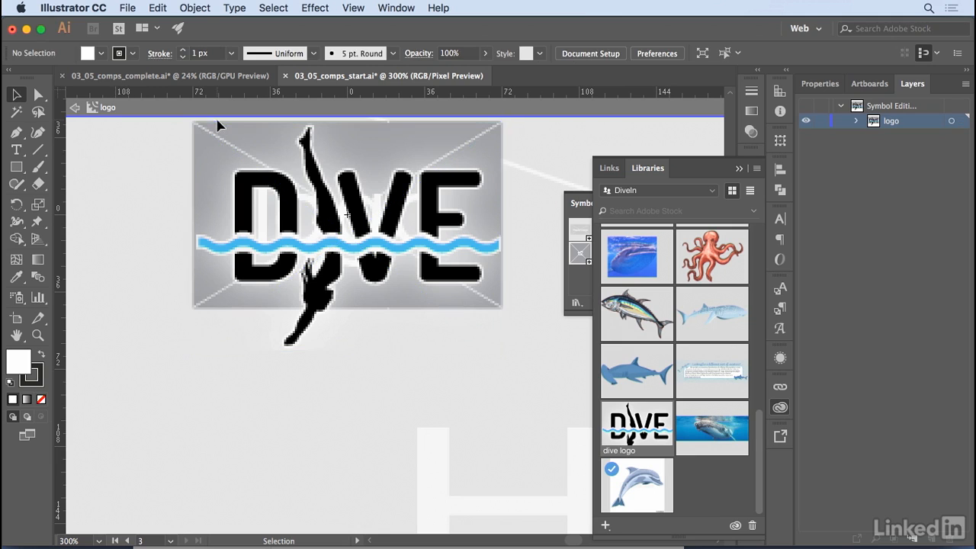
click(229, 135)
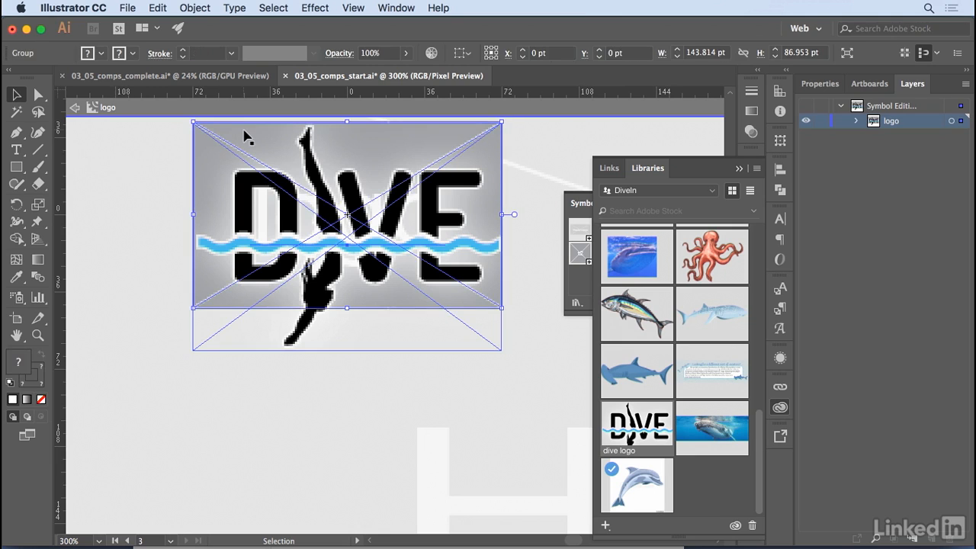
key(Delete)
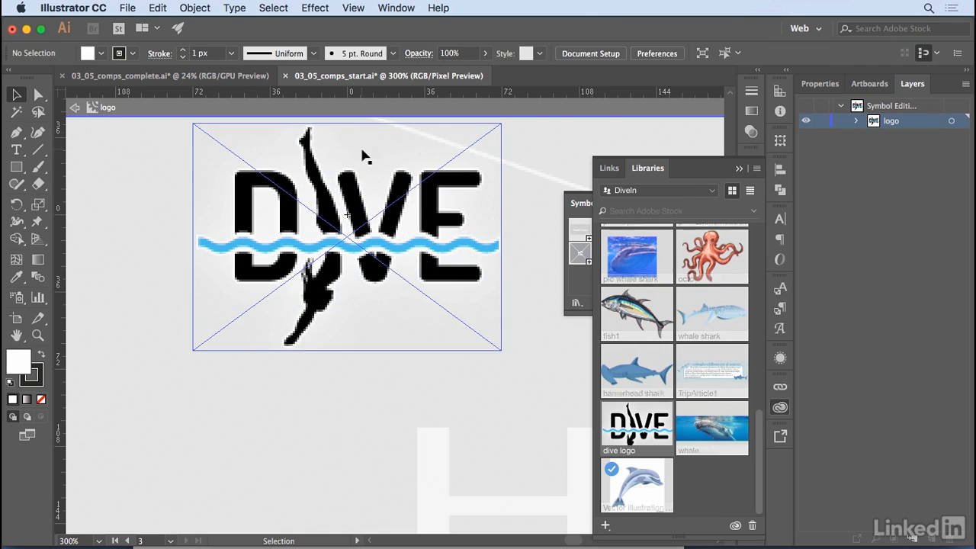
Step: Try to exit the logo symbol with the linked image inside, and go back to editing the symbol definition
key(super+1)
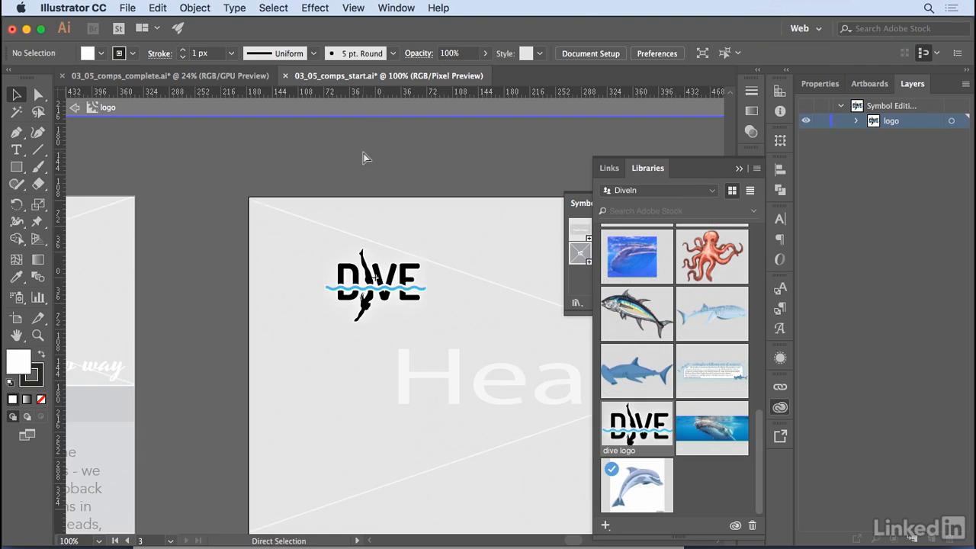
click(74, 108)
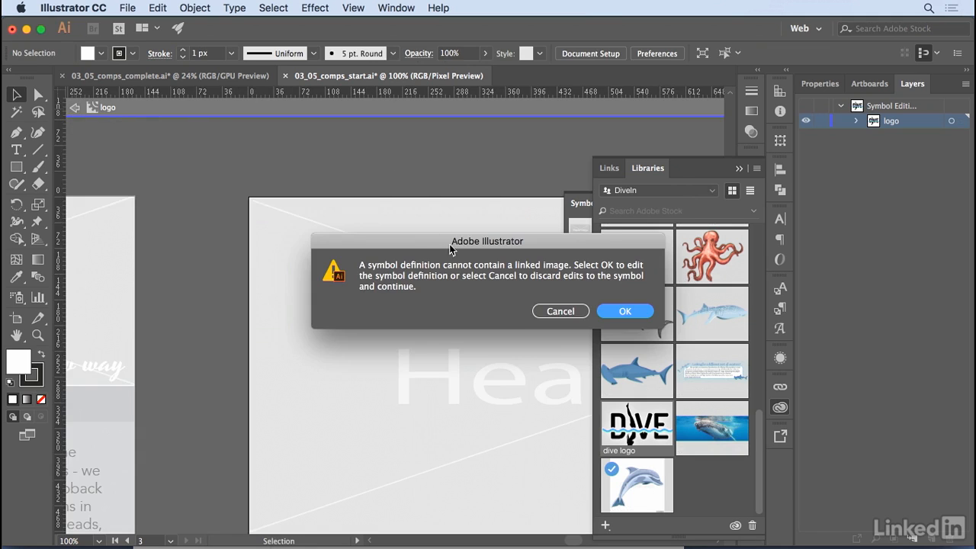
drag(535, 249, 436, 162)
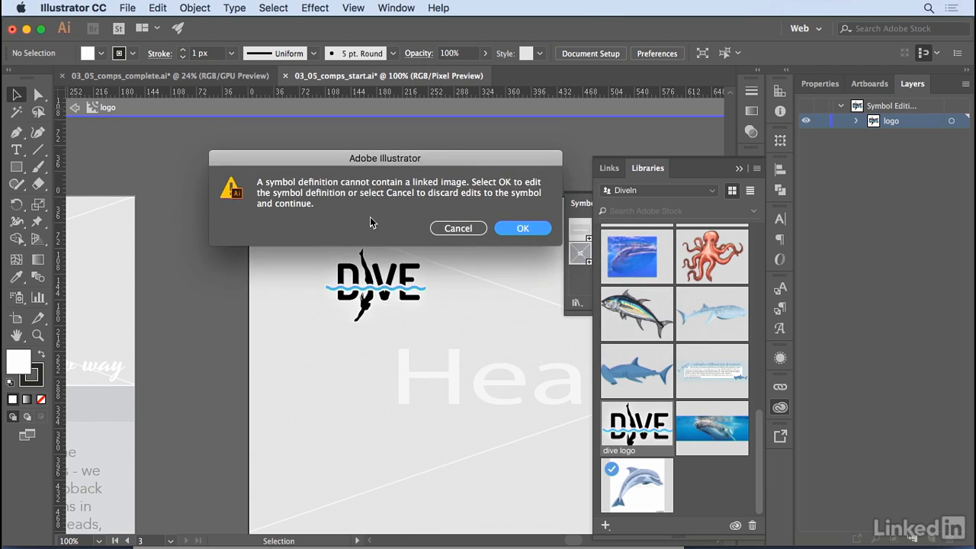
click(526, 228)
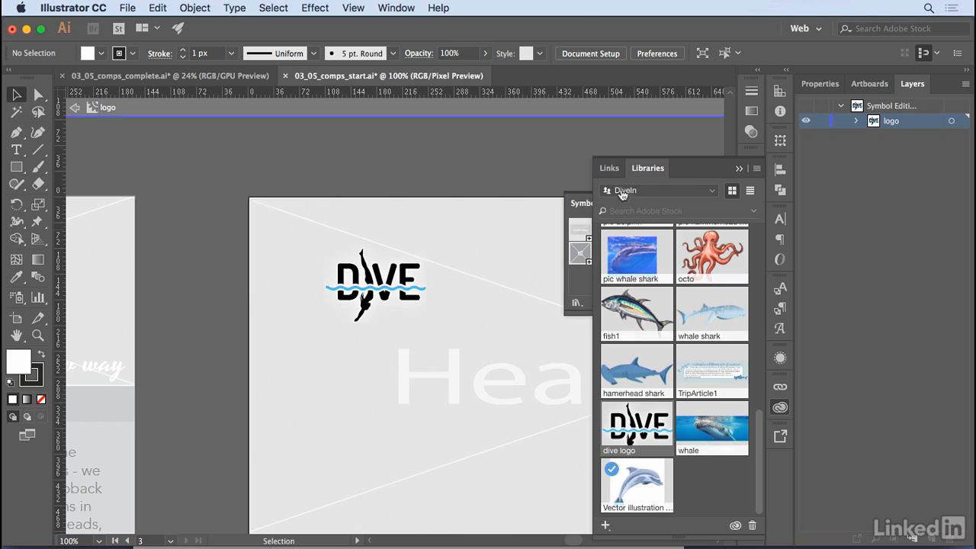
Step: Embed the linked dive logo image in the symbol and exit symbol editing
click(610, 169)
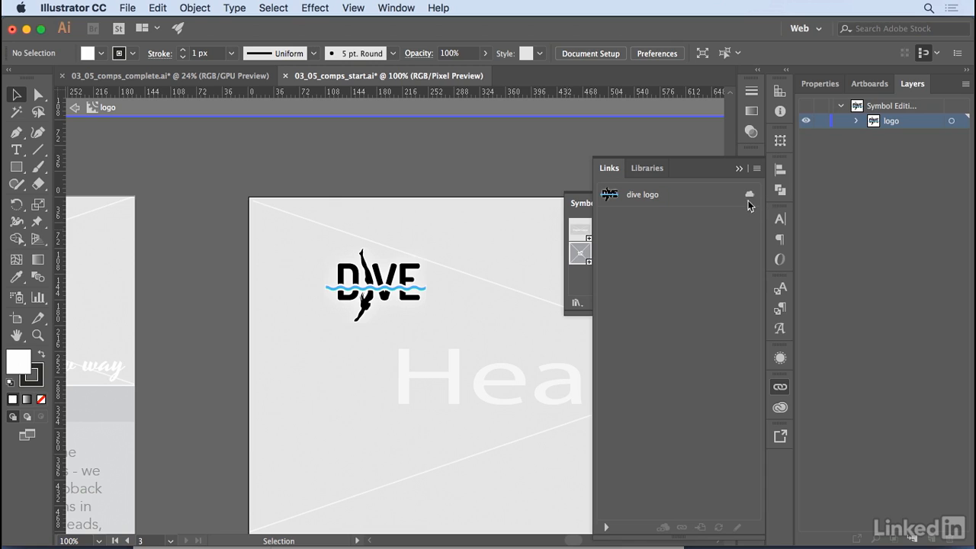
click(709, 201)
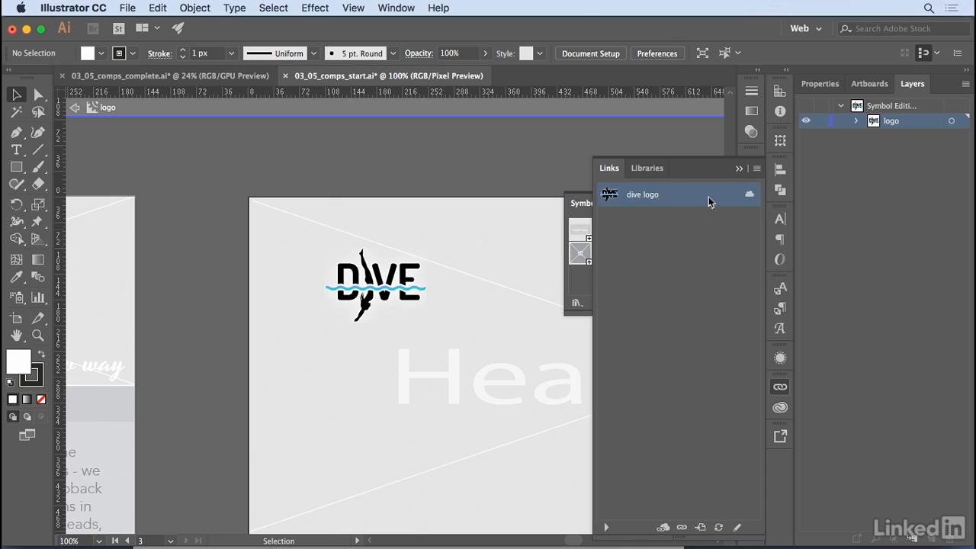
click(758, 169)
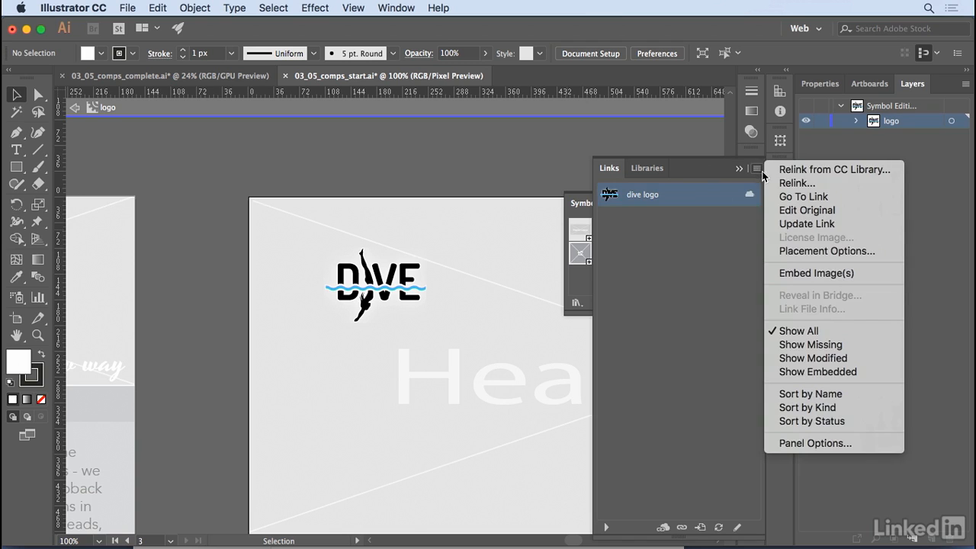
click(795, 273)
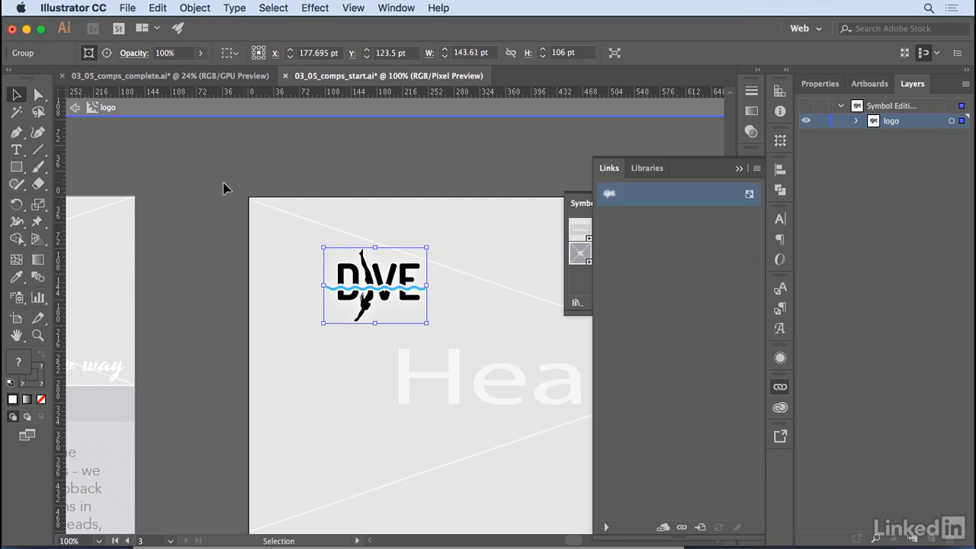
click(75, 108)
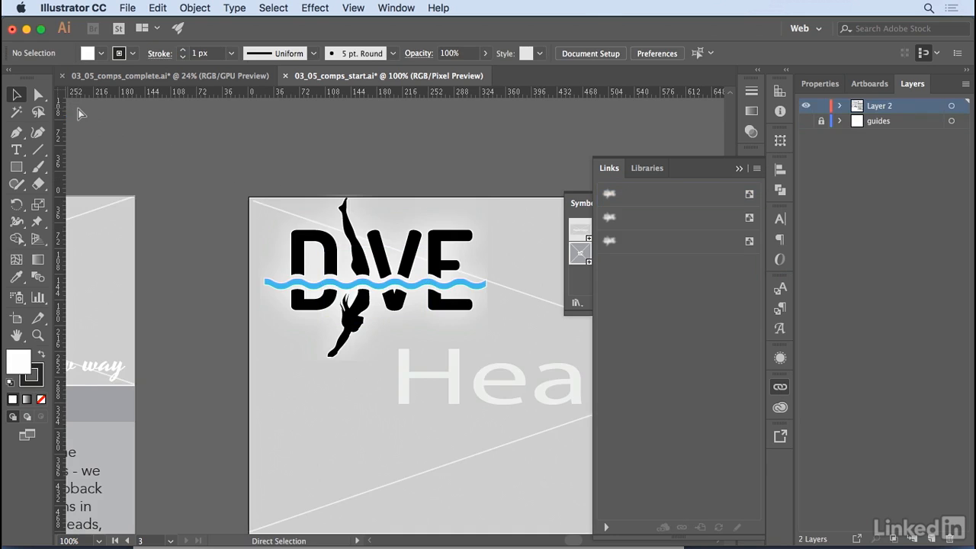
Step: Examine the replaced logo across all three artboards and collapse the floating panels covering the large one
key(super+minus)
key(super+minus)
key(super+minus)
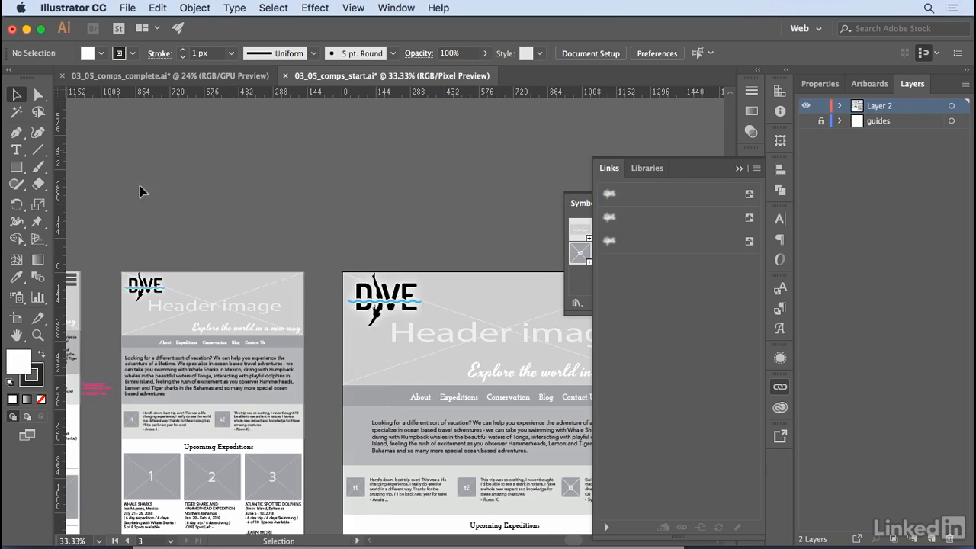
key(space)
drag(168, 221, 310, 125)
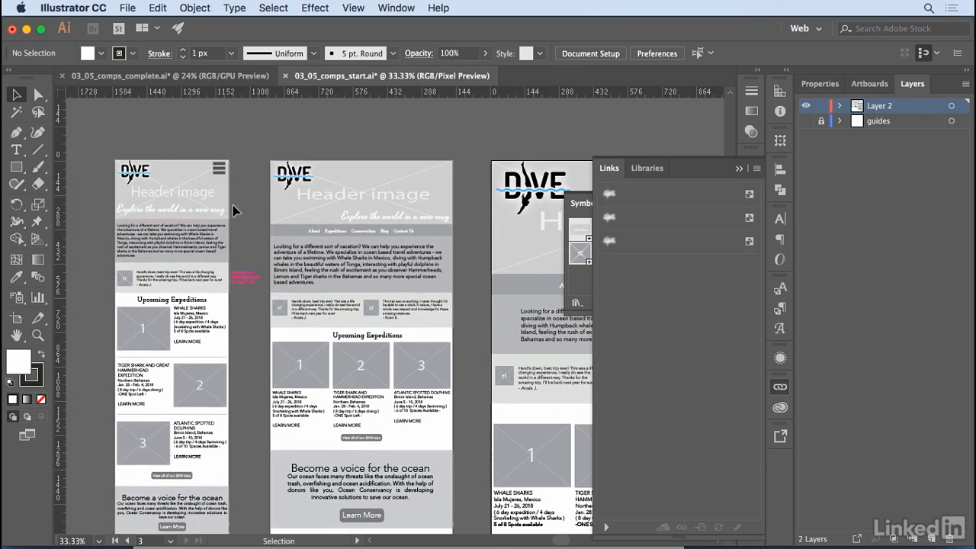
click(740, 168)
click(717, 210)
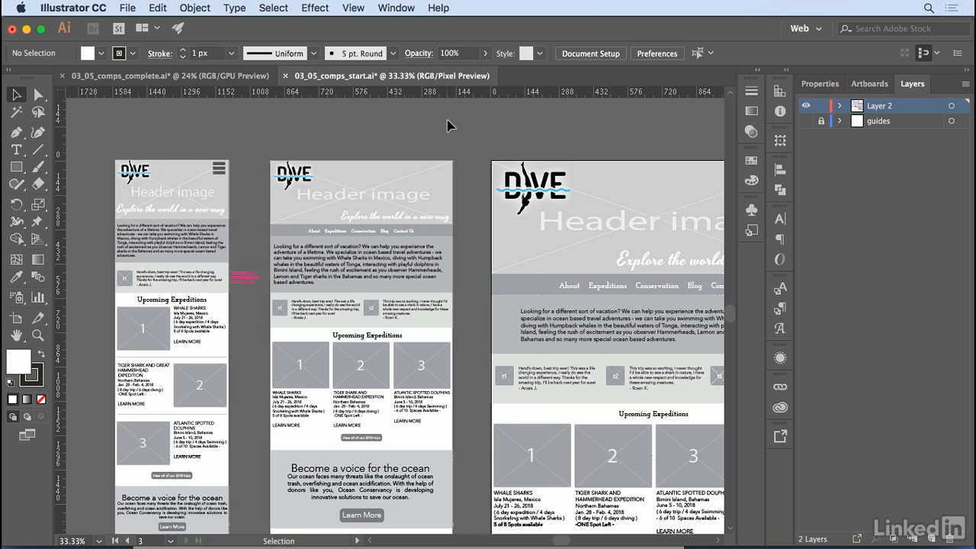
scroll(460, 139, right, 5)
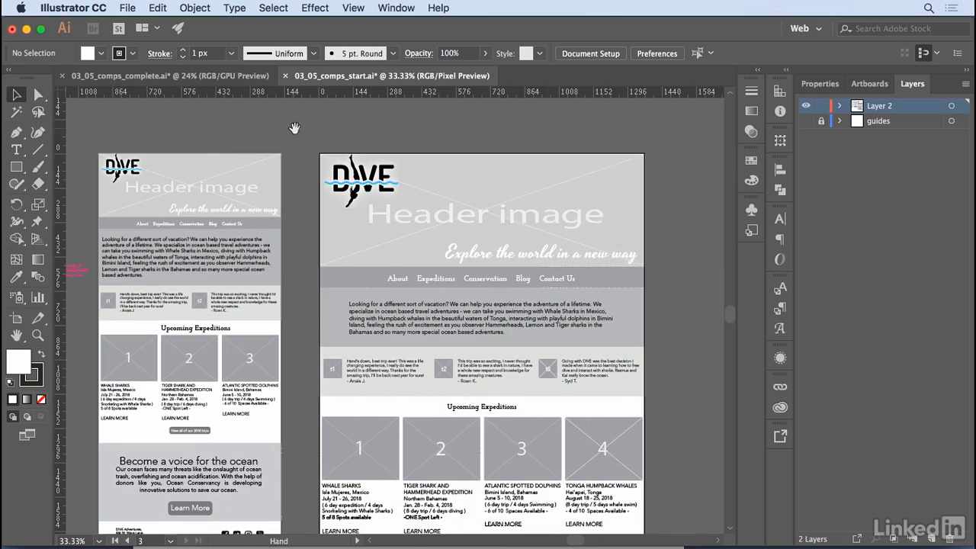
Step: Place the TripArticle1 graphic from the DiveIn library over the large artboard's intro section and scale it to the artboard's full width
click(780, 407)
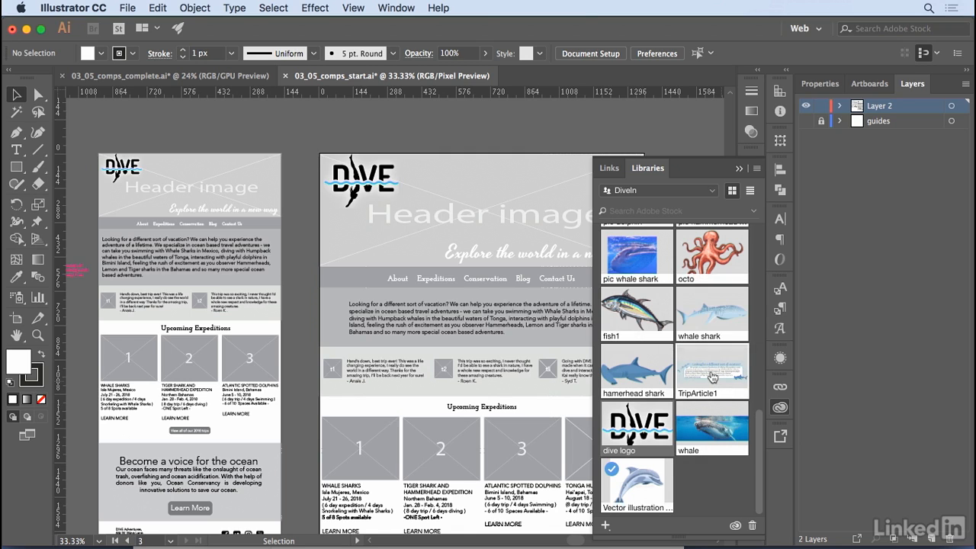
drag(713, 376, 360, 289)
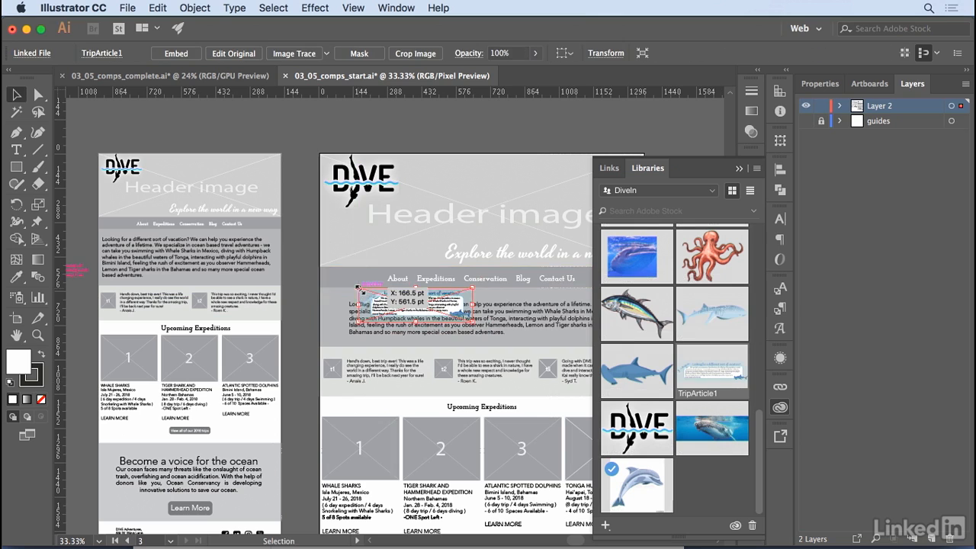
click(739, 170)
drag(474, 325, 634, 379)
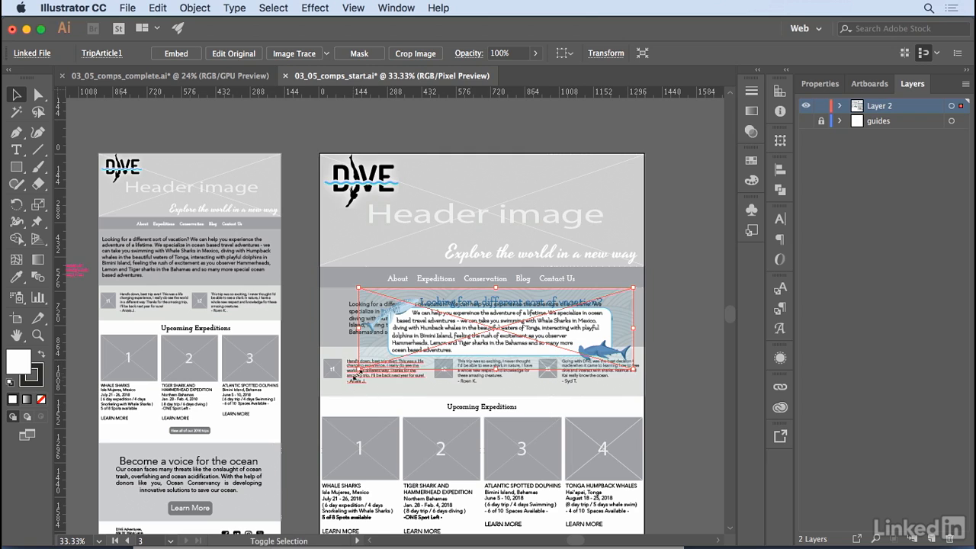
drag(358, 370, 260, 379)
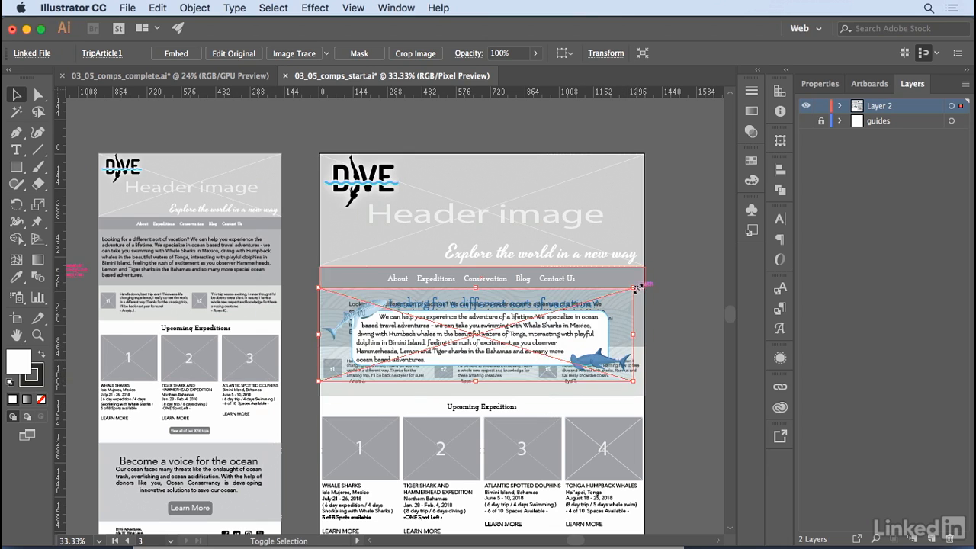
drag(636, 284, 645, 282)
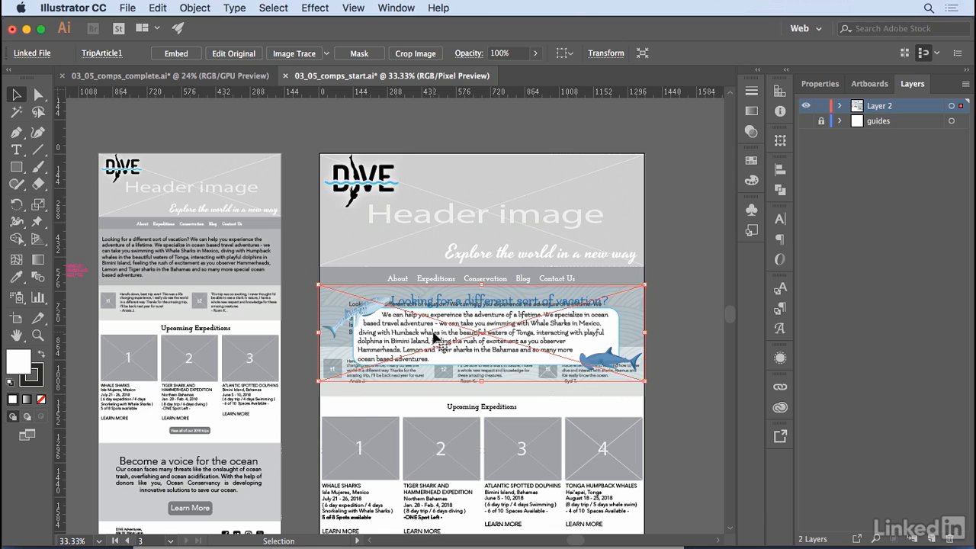
Step: Cut the TripArticle1 graphic and delete the intro text with its gray background from the large artboard
key(a)
key(Delete)
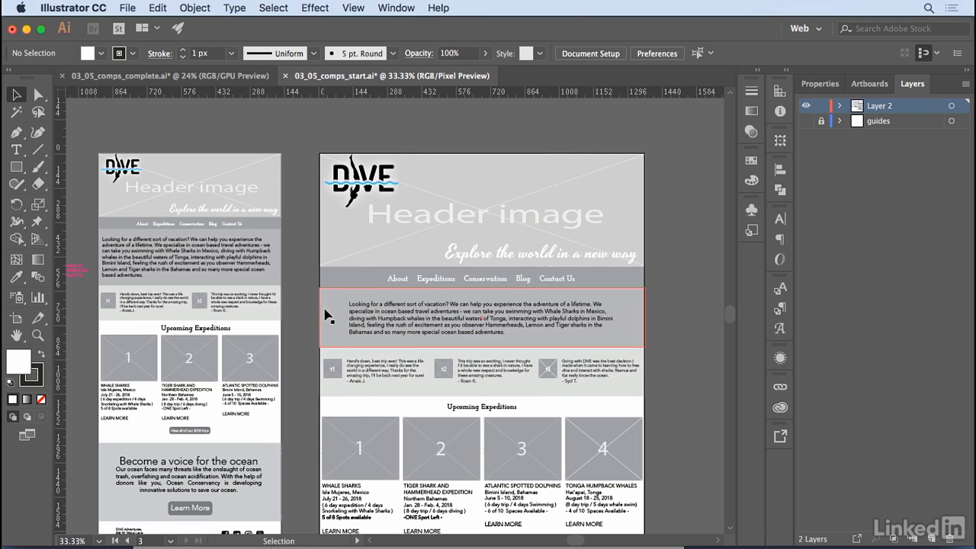
drag(307, 303, 460, 331)
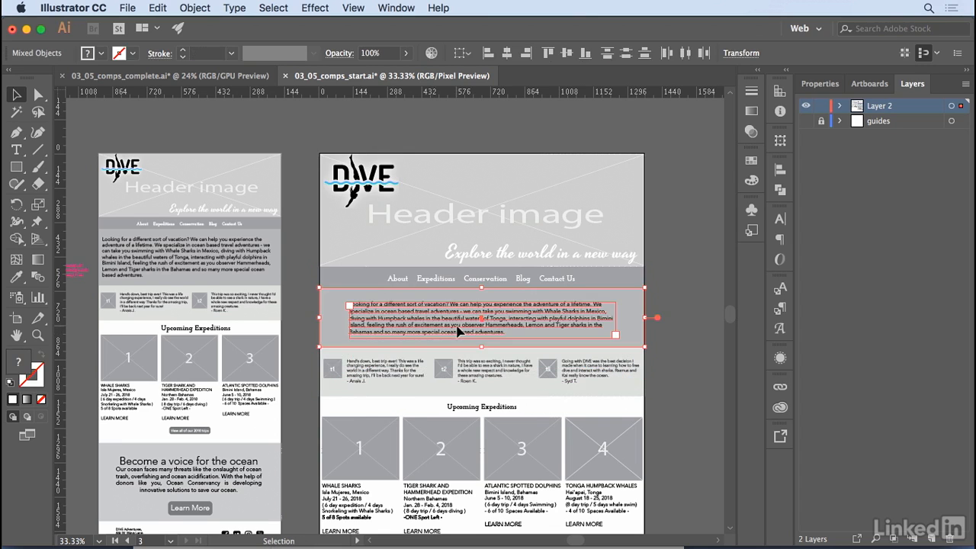
key(Delete)
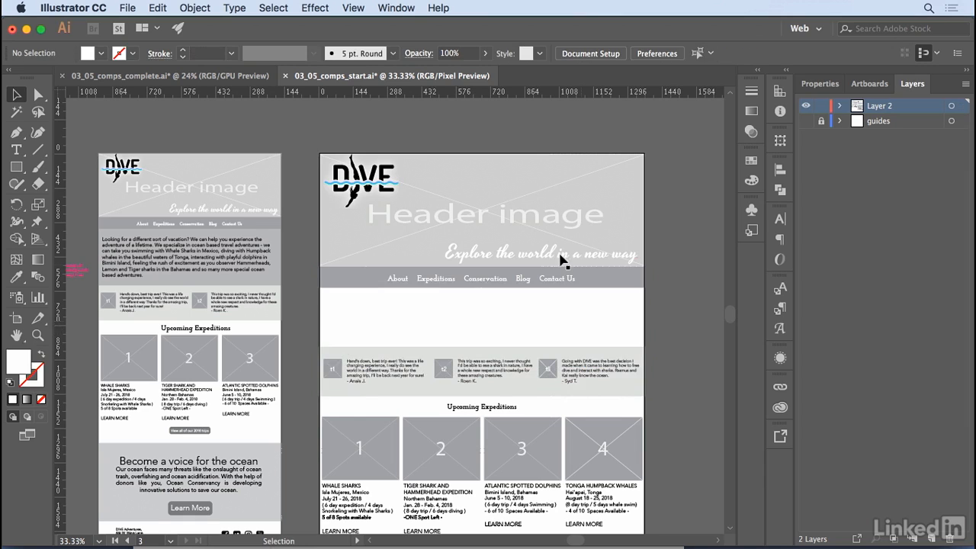
Step: Move the large artboard's content from the testimonials to the footer down to make room for a taller intro section
key(super+minus)
key(super+minus)
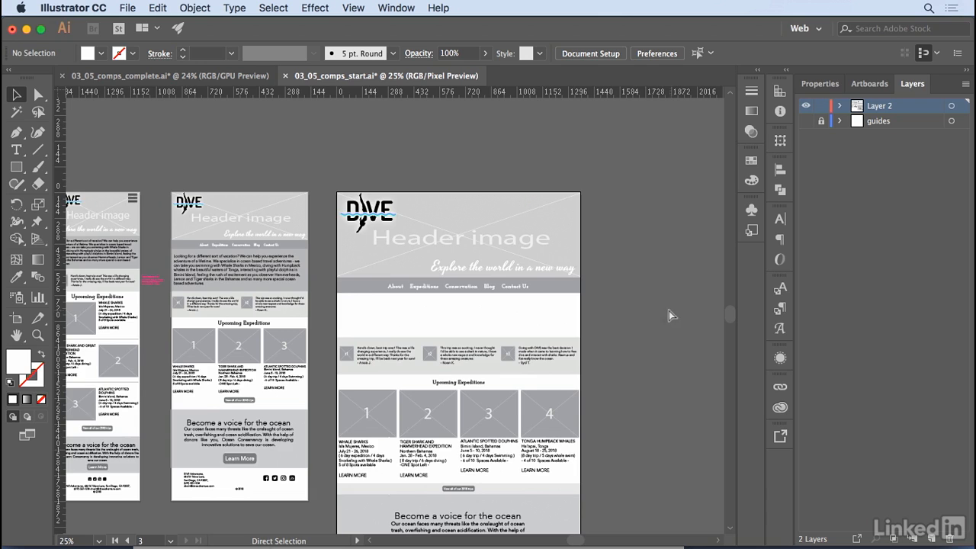
drag(348, 329, 525, 403)
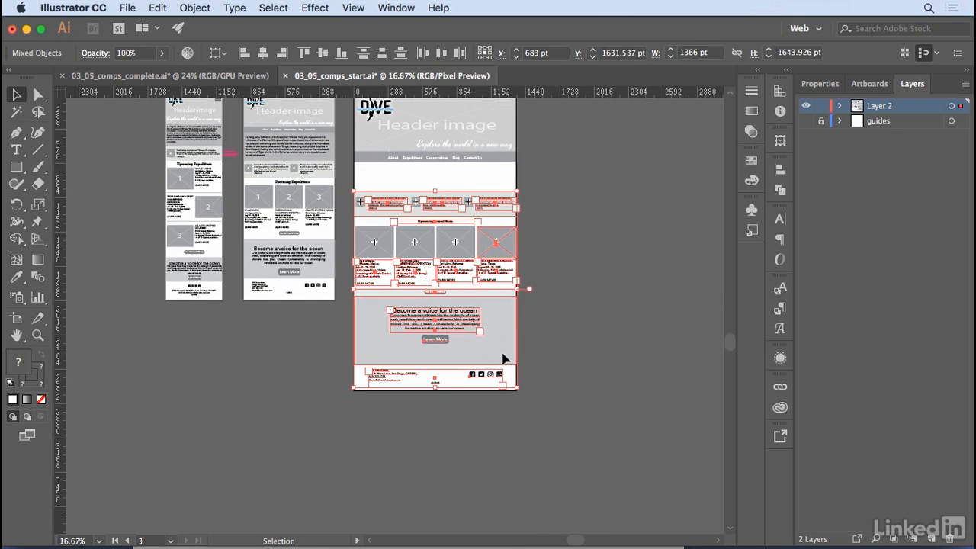
drag(505, 359, 504, 389)
click(550, 349)
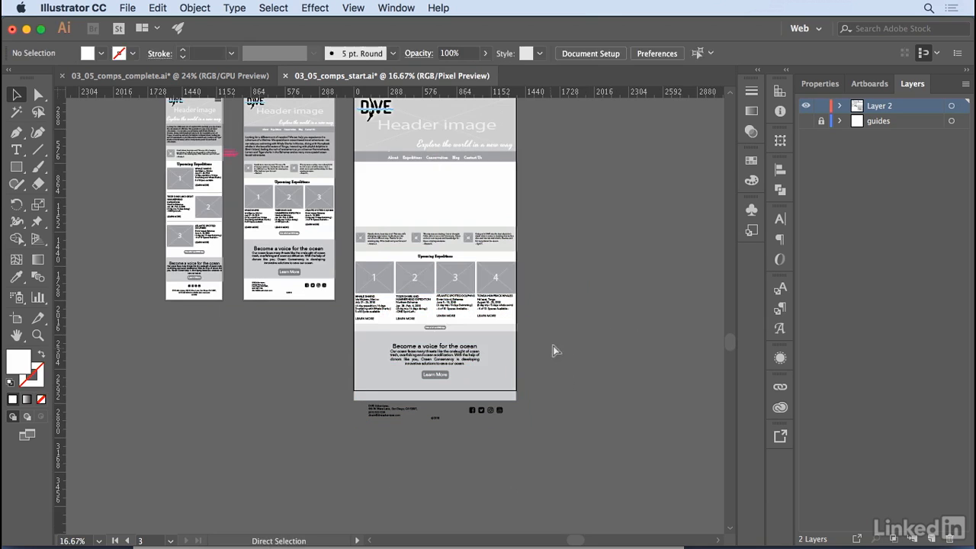
Step: Paste the TripArticle1 graphic and position it directly beneath the large artboard's navigation bar, spanning its full width
key(super+v)
drag(336, 326, 380, 186)
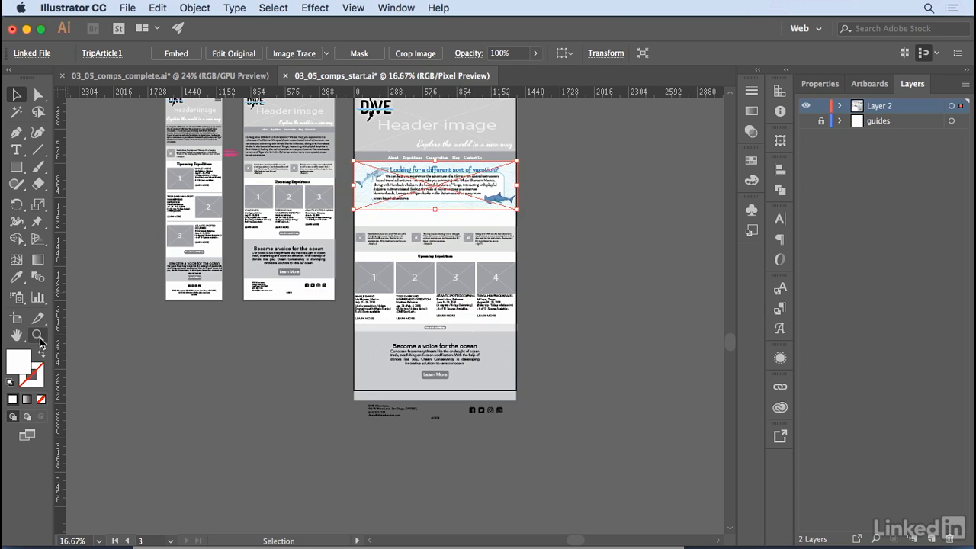
click(37, 335)
click(450, 206)
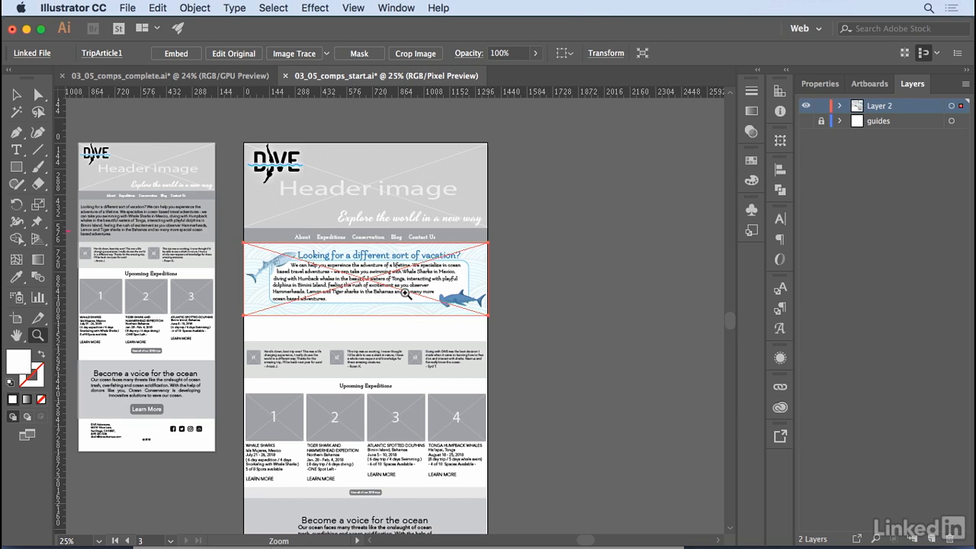
key(v)
click(17, 96)
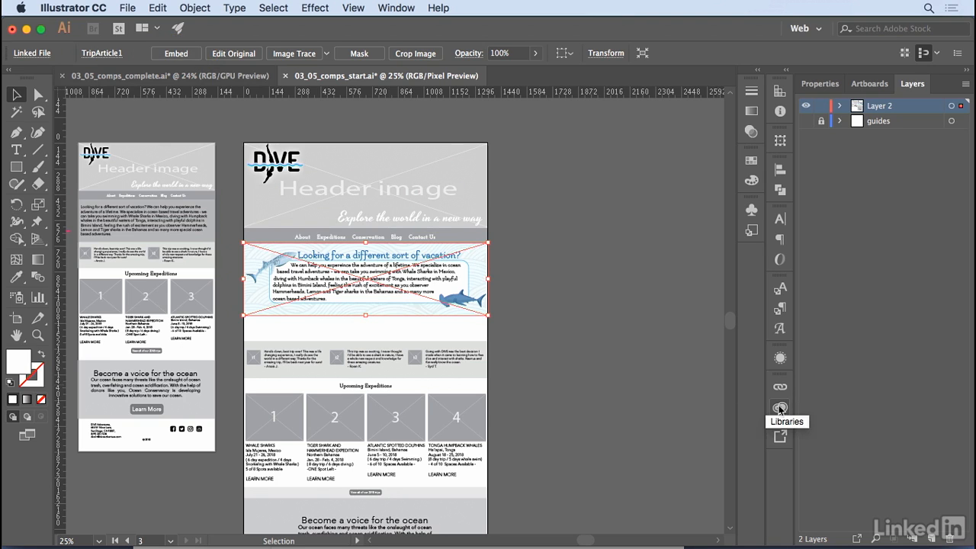
Step: Fill the large artboard's navigation bar with the DiveIn library color #01243E
drag(528, 384, 660, 353)
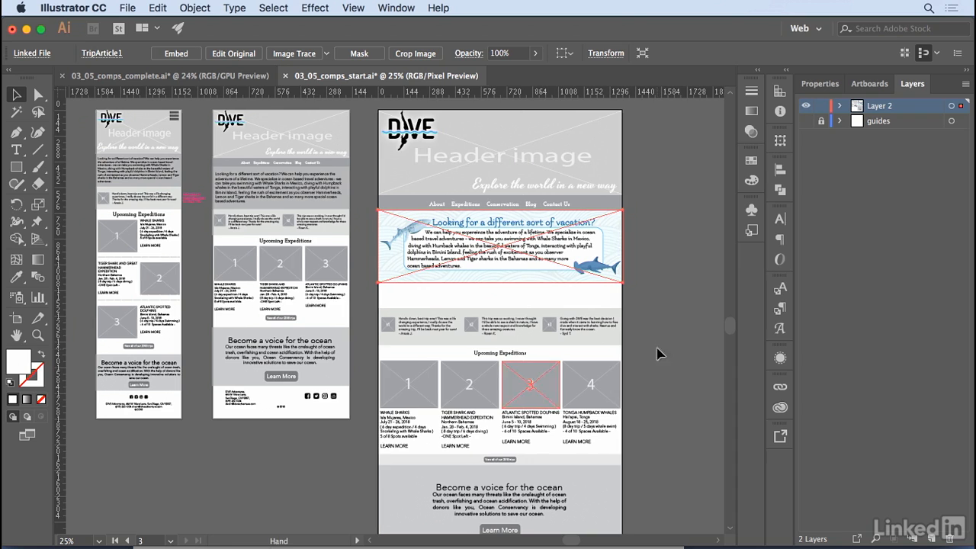
click(780, 407)
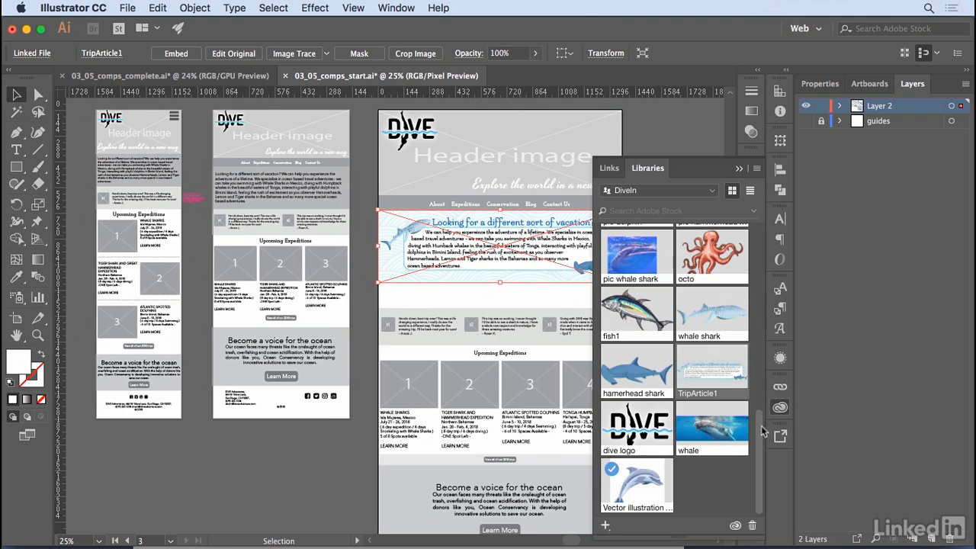
scroll(763, 432, up, 10)
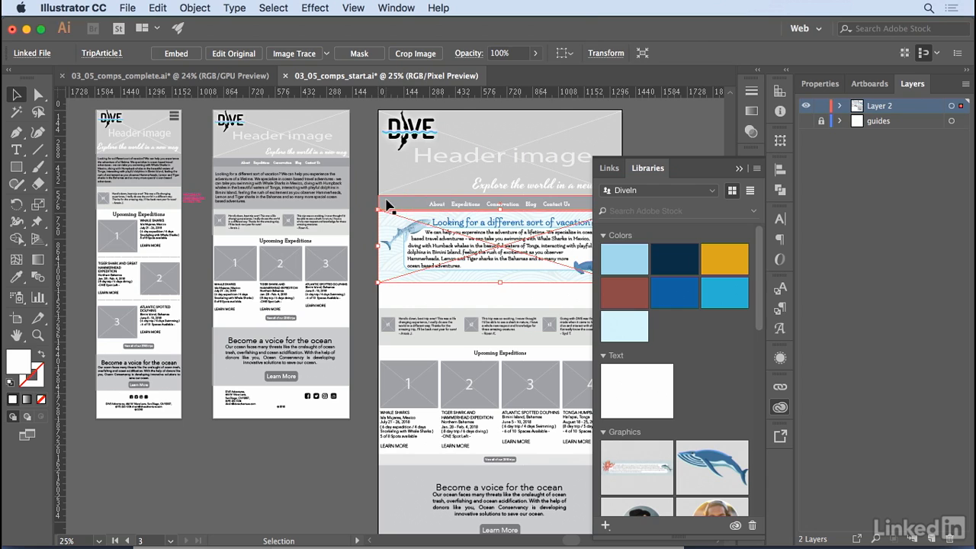
click(384, 205)
click(675, 253)
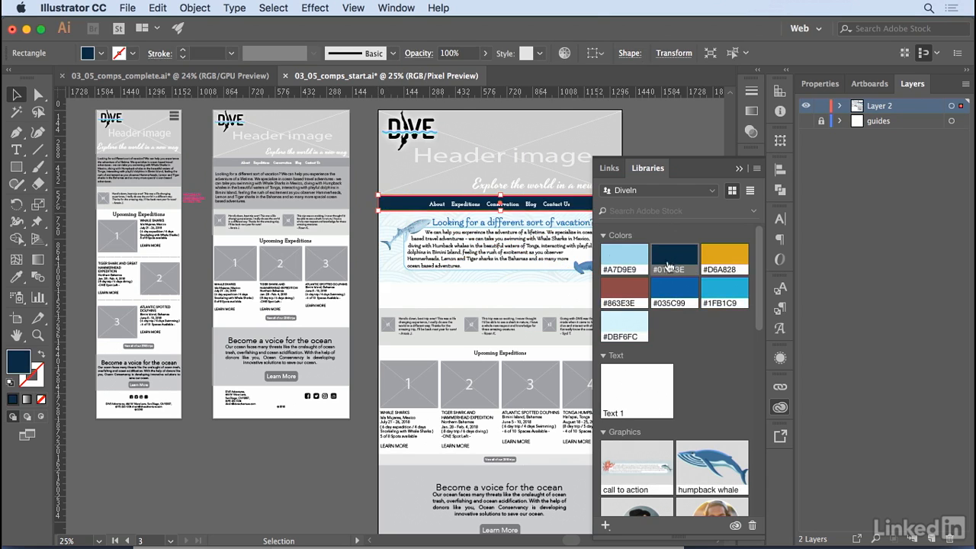
Step: Fill the medium artboard's navigation bar with the DiveIn library color #01243E
click(334, 166)
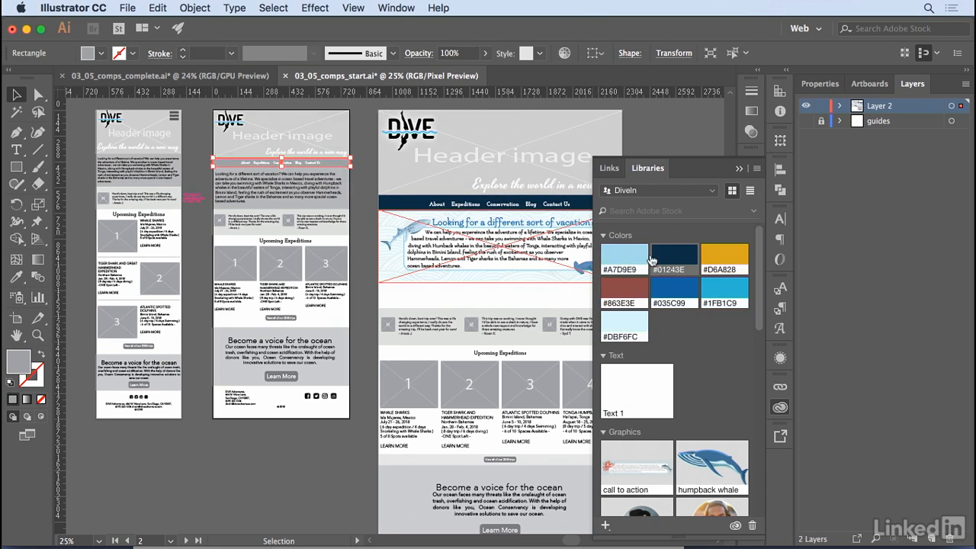
click(675, 253)
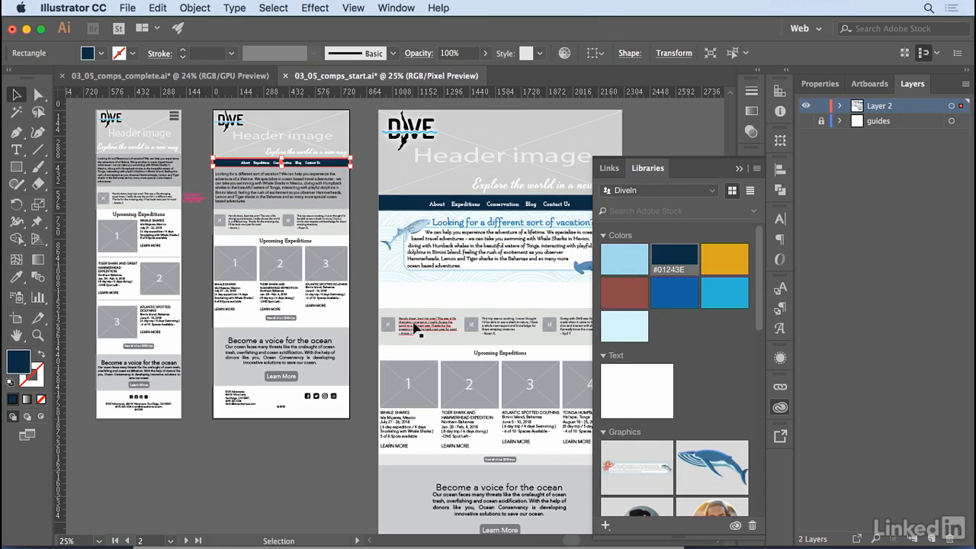
Step: Fill the testimonial background bars on the medium, small and large artboards with the DiveIn library color #1FB1C9
click(332, 226)
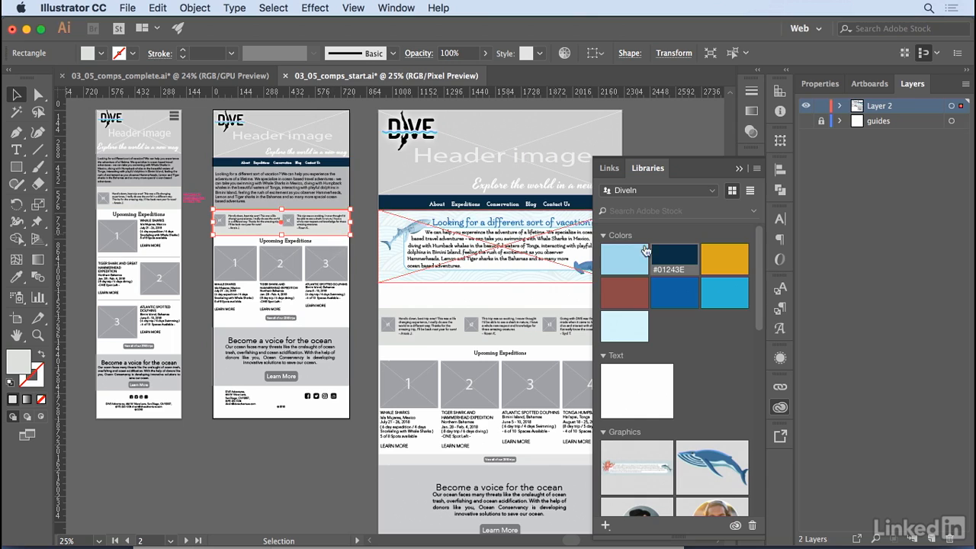
click(726, 296)
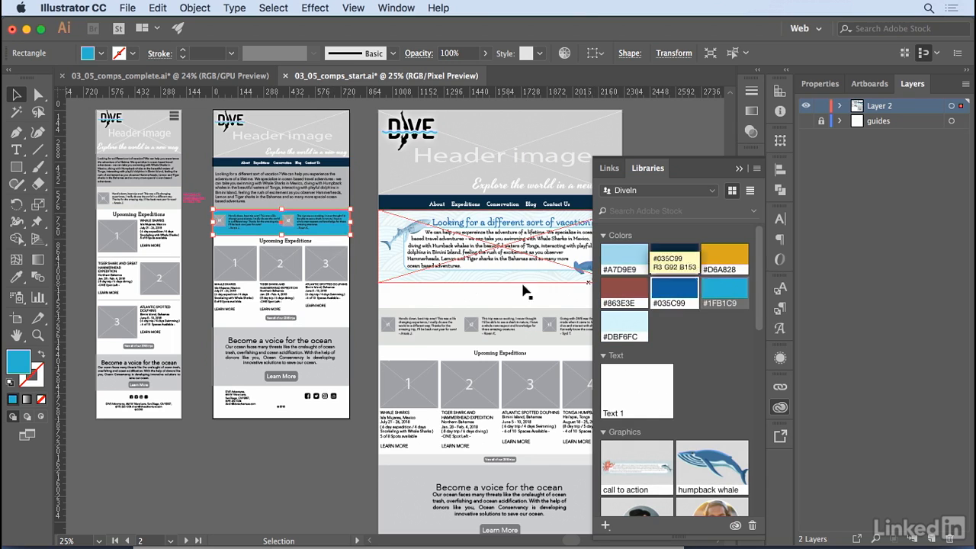
click(172, 200)
click(709, 292)
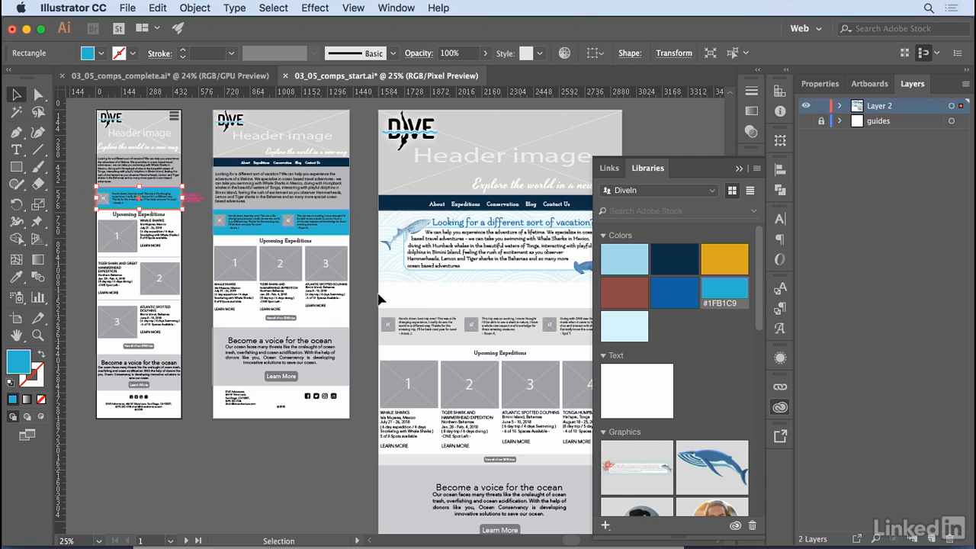
click(436, 342)
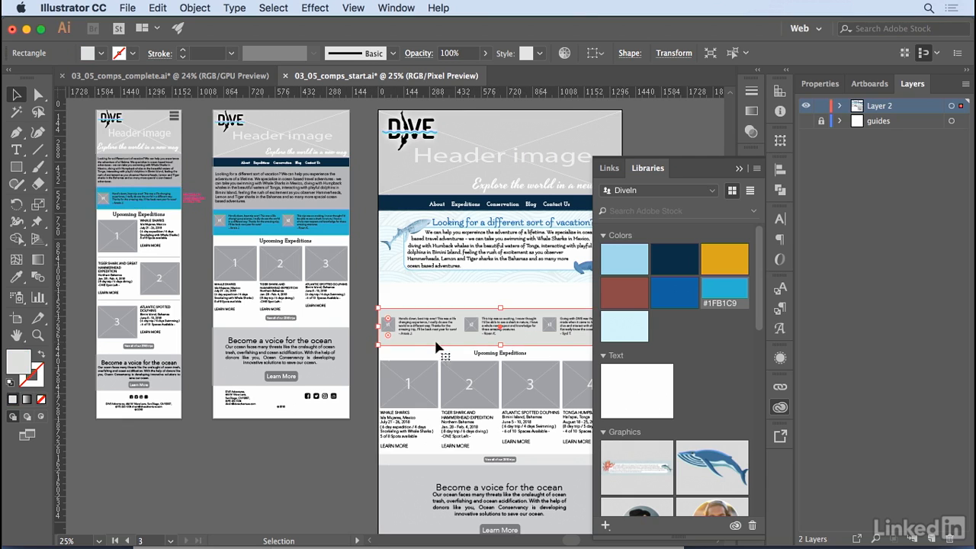
click(731, 299)
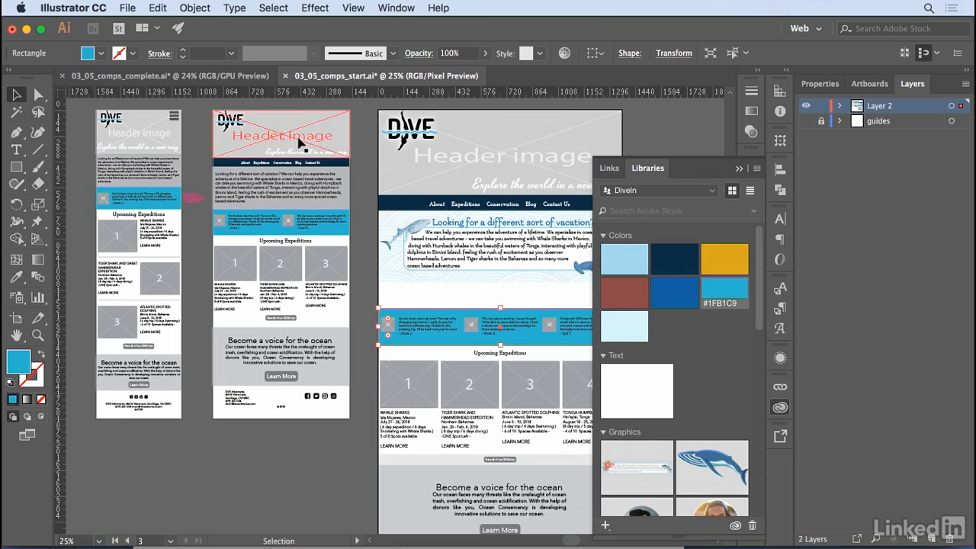
Step: Examine the finished comps in 03_05_comps_complete.ai for reference and return to 03_05_comps_start.ai
click(186, 81)
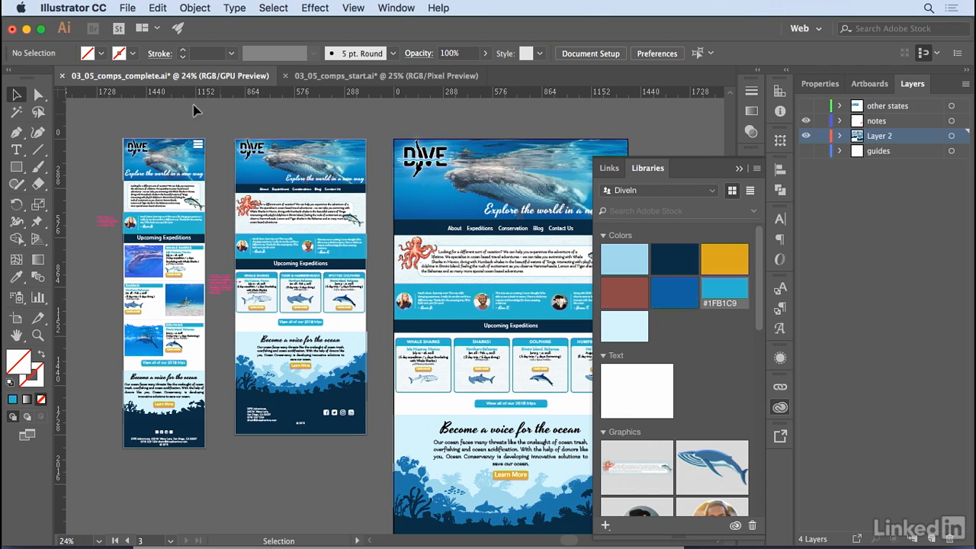
click(344, 77)
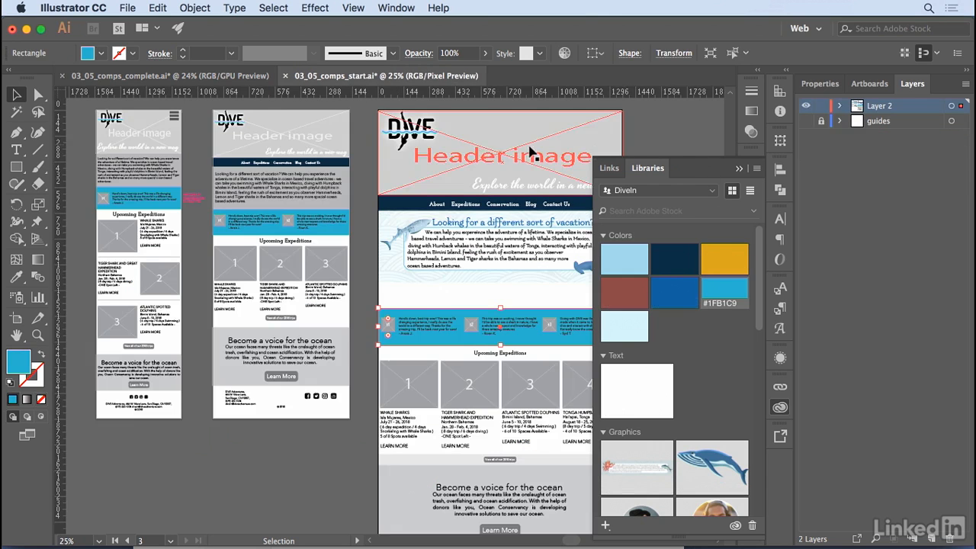